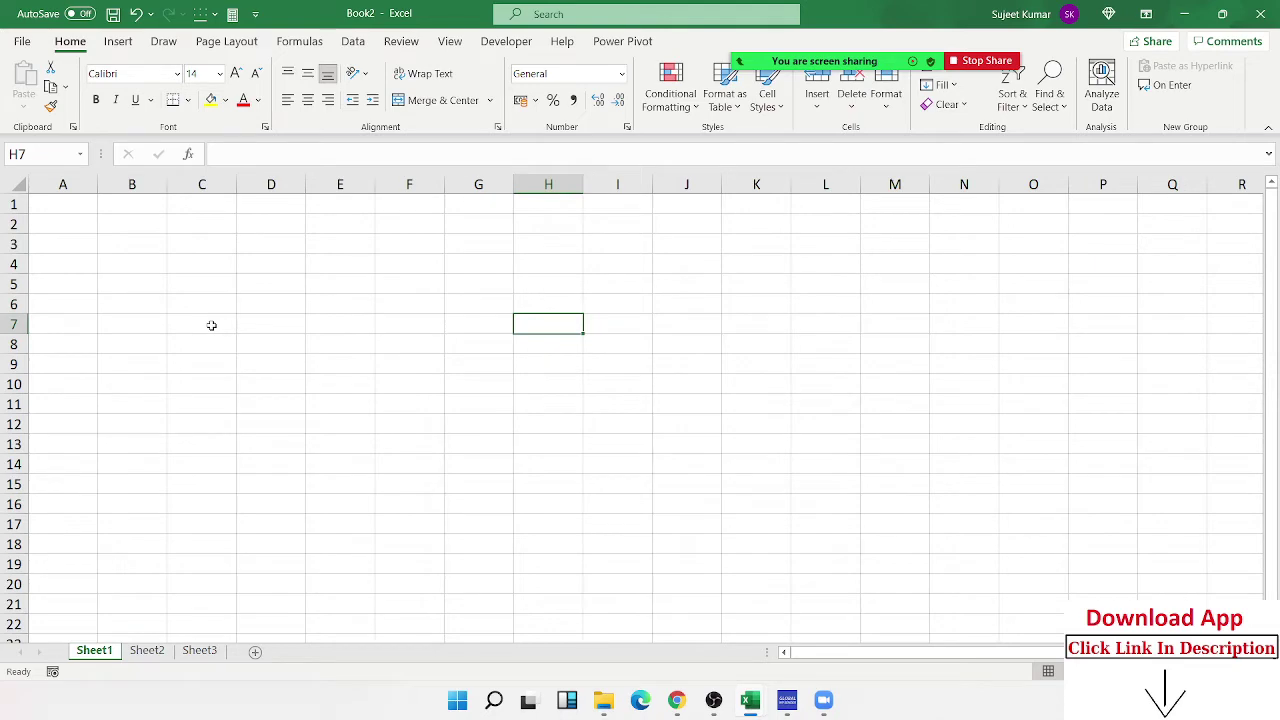
Enter the numbers 1, 2, 3, 4 and 5 across A1:E1, ending on A2.
{"action": "left_click", "coordinate": [42, 207]}
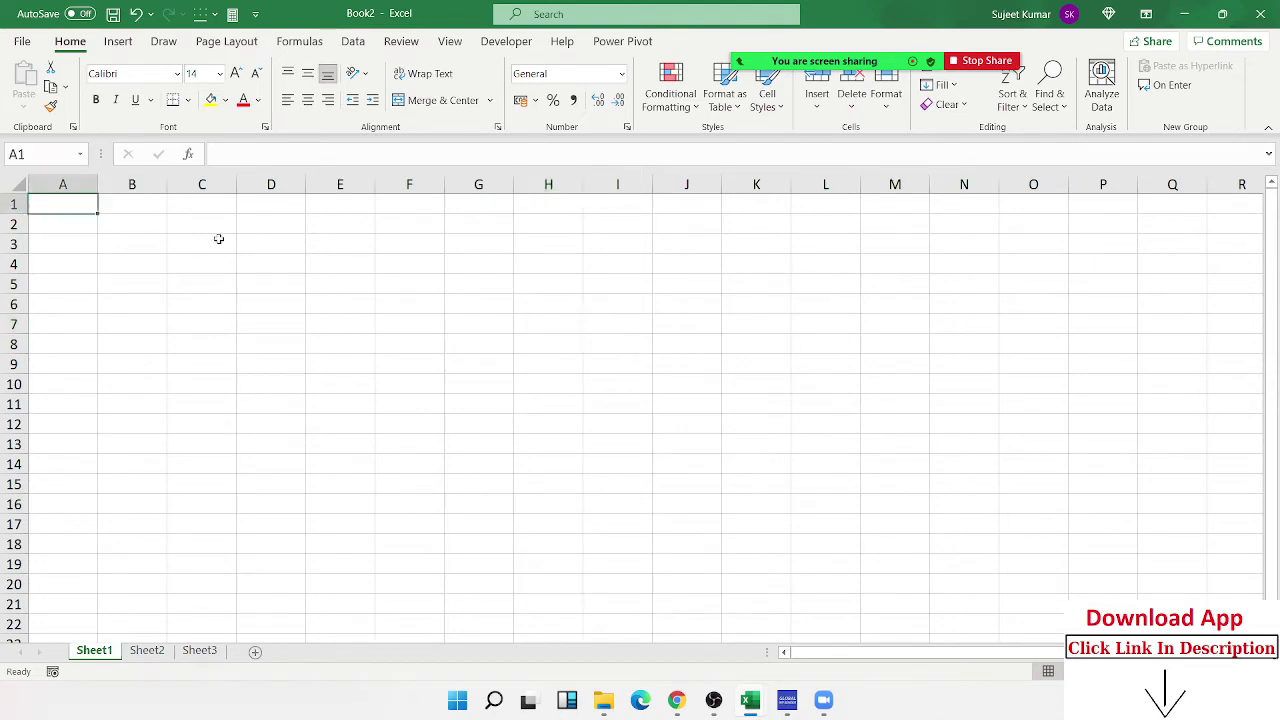
{"action": "scroll", "coordinate": [218, 241], "scroll_direction": "up", "scroll_amount": 2}
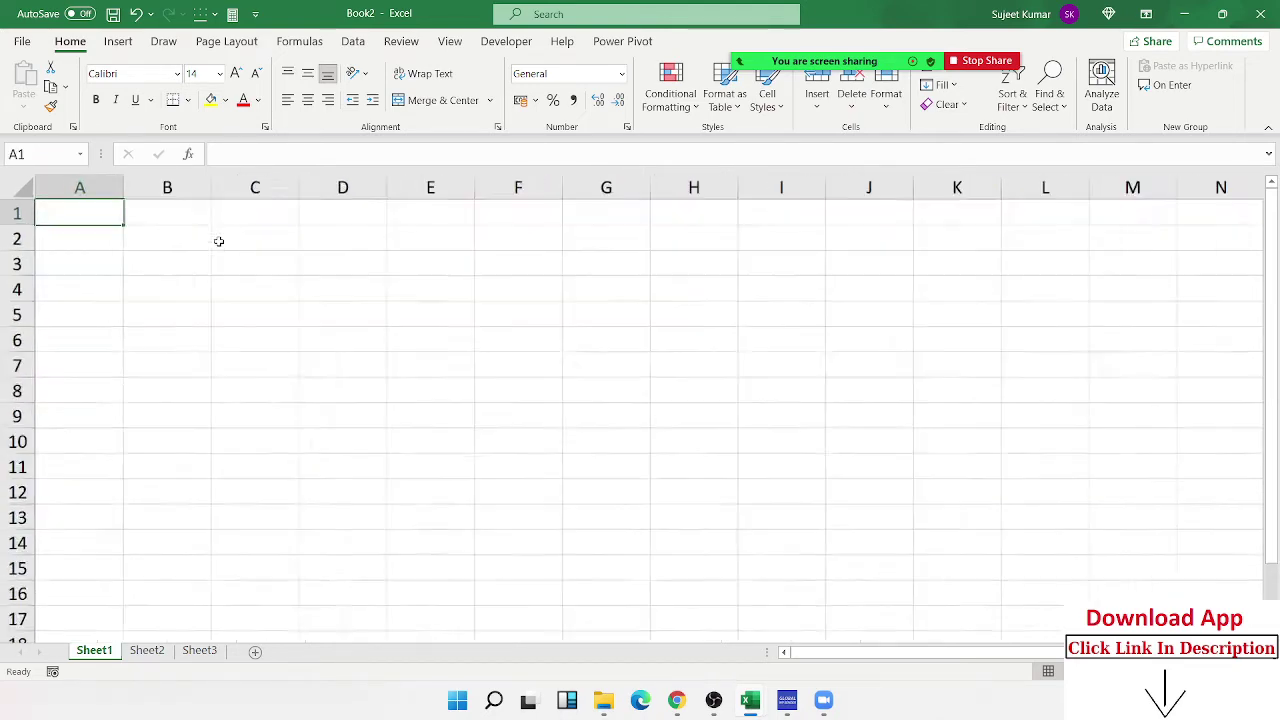
{"action": "scroll", "coordinate": [218, 241], "scroll_direction": "up", "scroll_amount": 2}
{"action": "scroll", "coordinate": [218, 241], "scroll_direction": "up", "scroll_amount": 1}
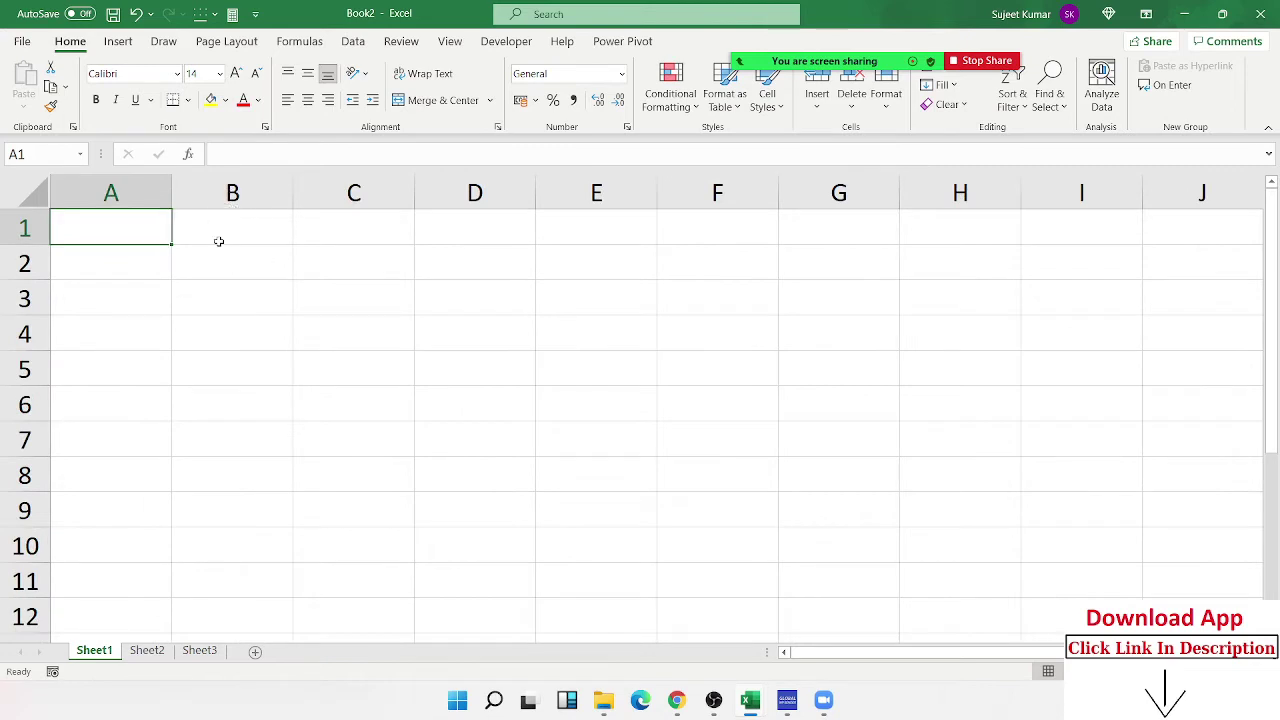
{"action": "type", "text": "1"}
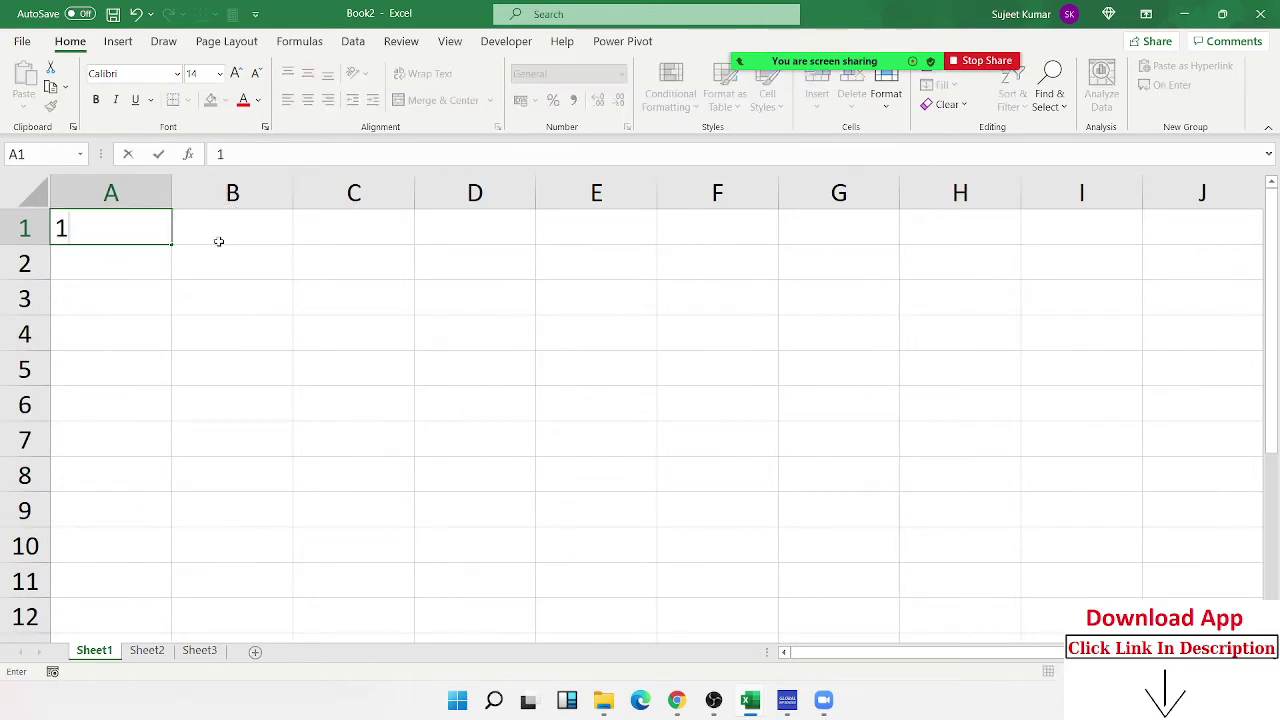
{"action": "key", "text": "Tab"}
{"action": "type", "text": "2"}
{"action": "key", "text": "Tab"}
{"action": "type", "text": "3"}
{"action": "key", "text": "Tab"}
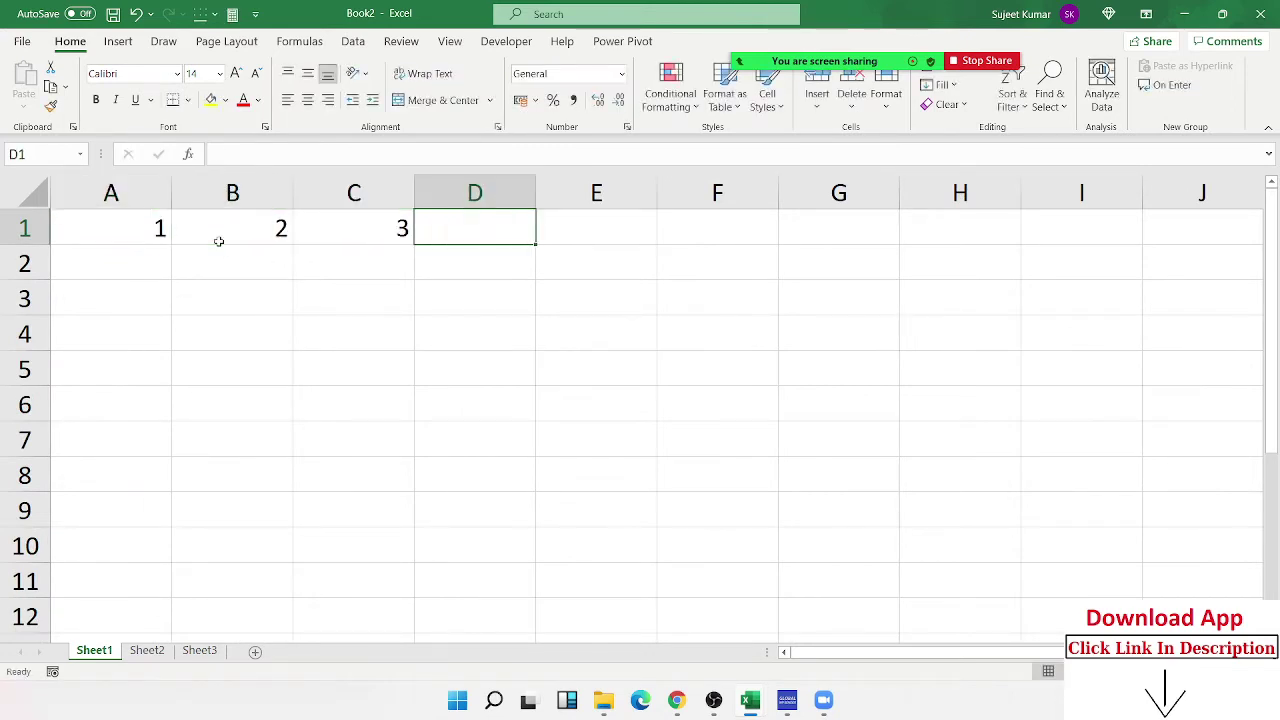
{"action": "type", "text": "4\t5"}
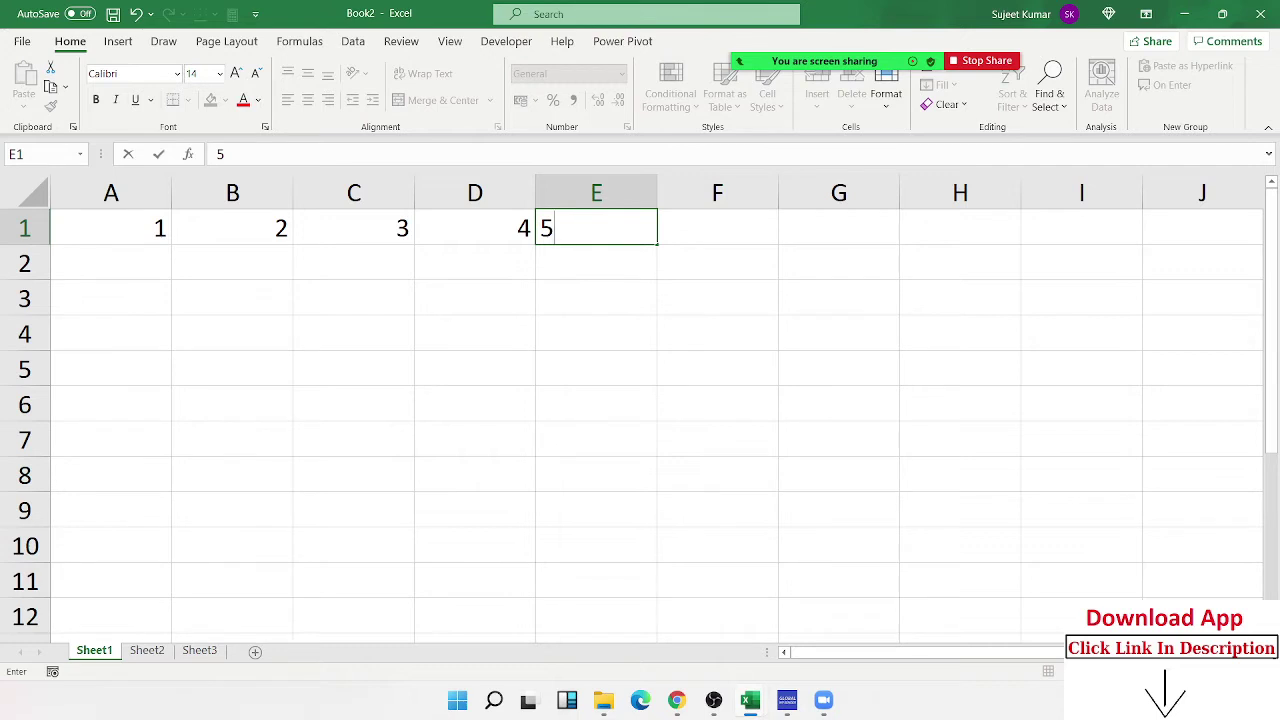
{"action": "left_click", "coordinate": [106, 268]}
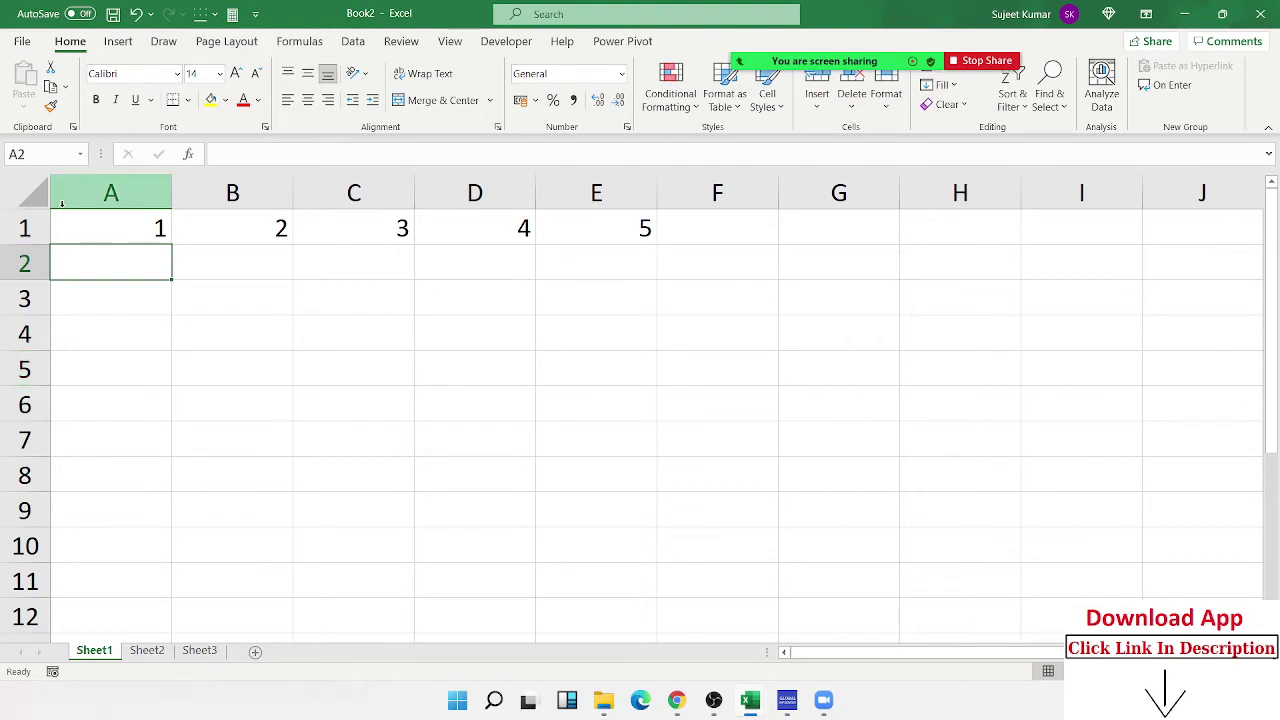
Enter ={1,2,3,4,5} in A2 and check the values spill across A2:E2.
{"action": "type", "text": "="}
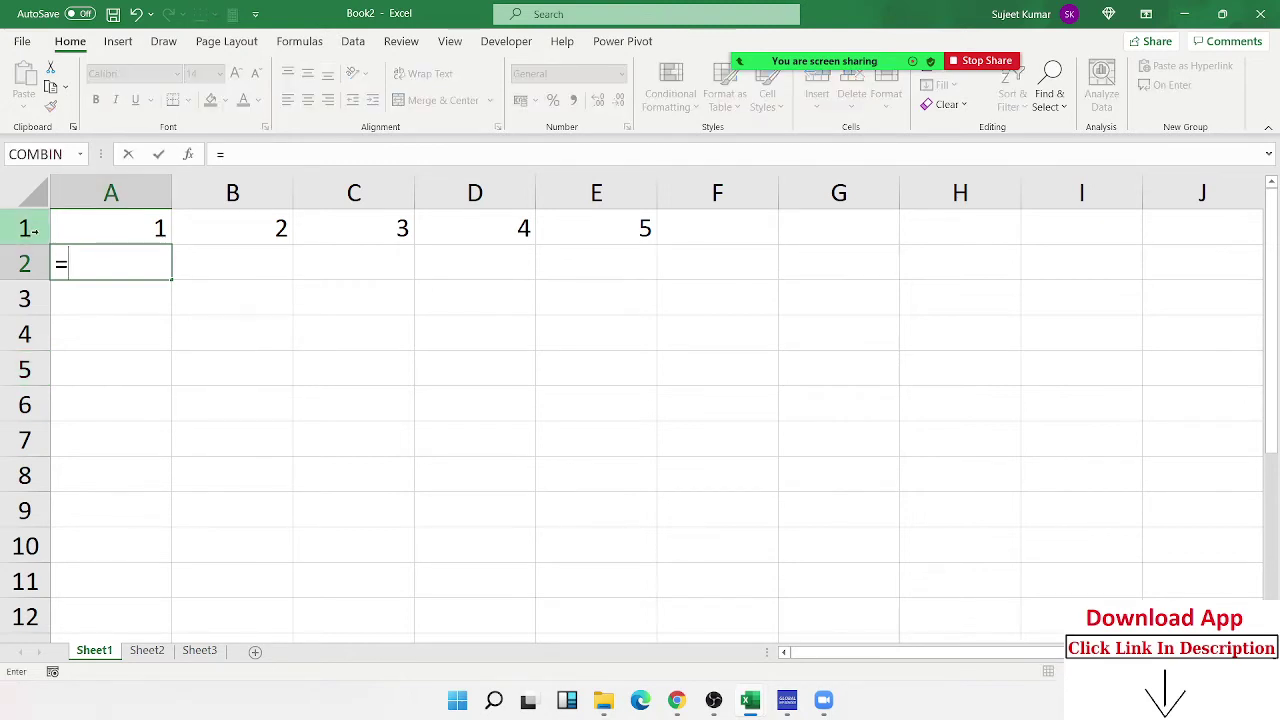
{"action": "type", "text": "_"}
{"action": "type", "text": "{"}
{"action": "type", "text": "1,2,3,"}
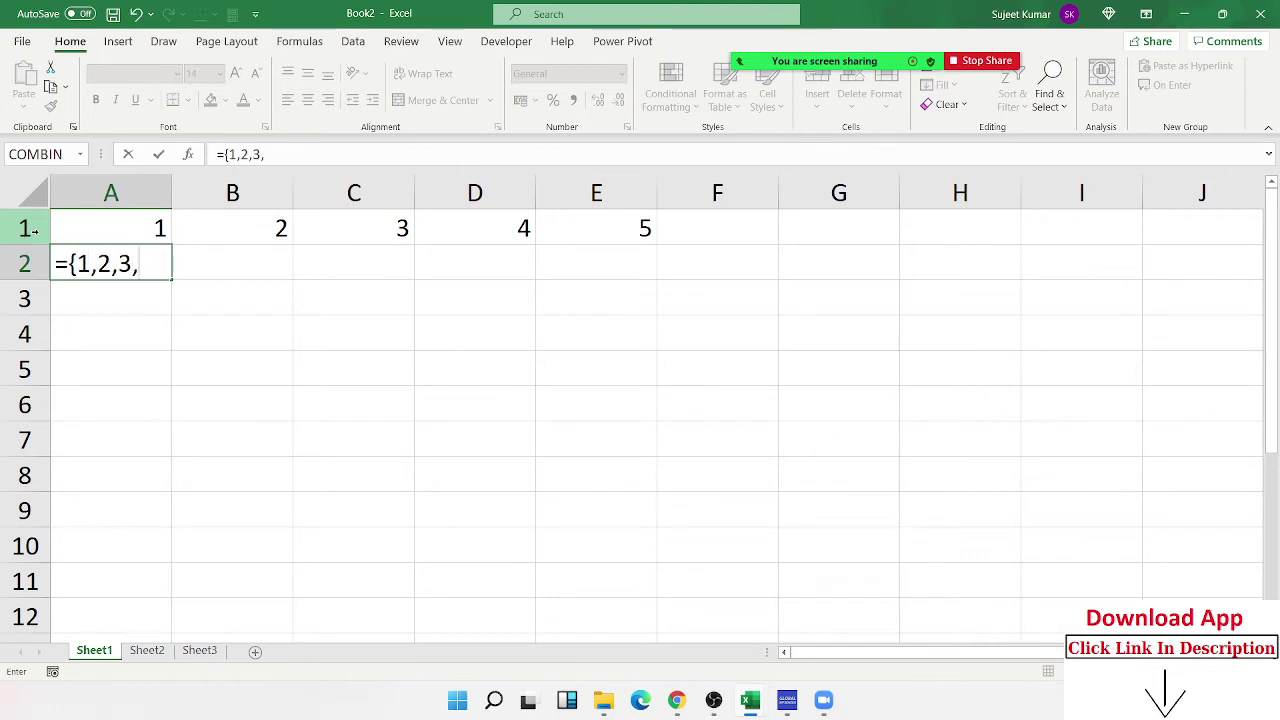
{"action": "type", "text": "4,5,"}
{"action": "type", "text": "}"}
{"action": "key", "text": "Return"}
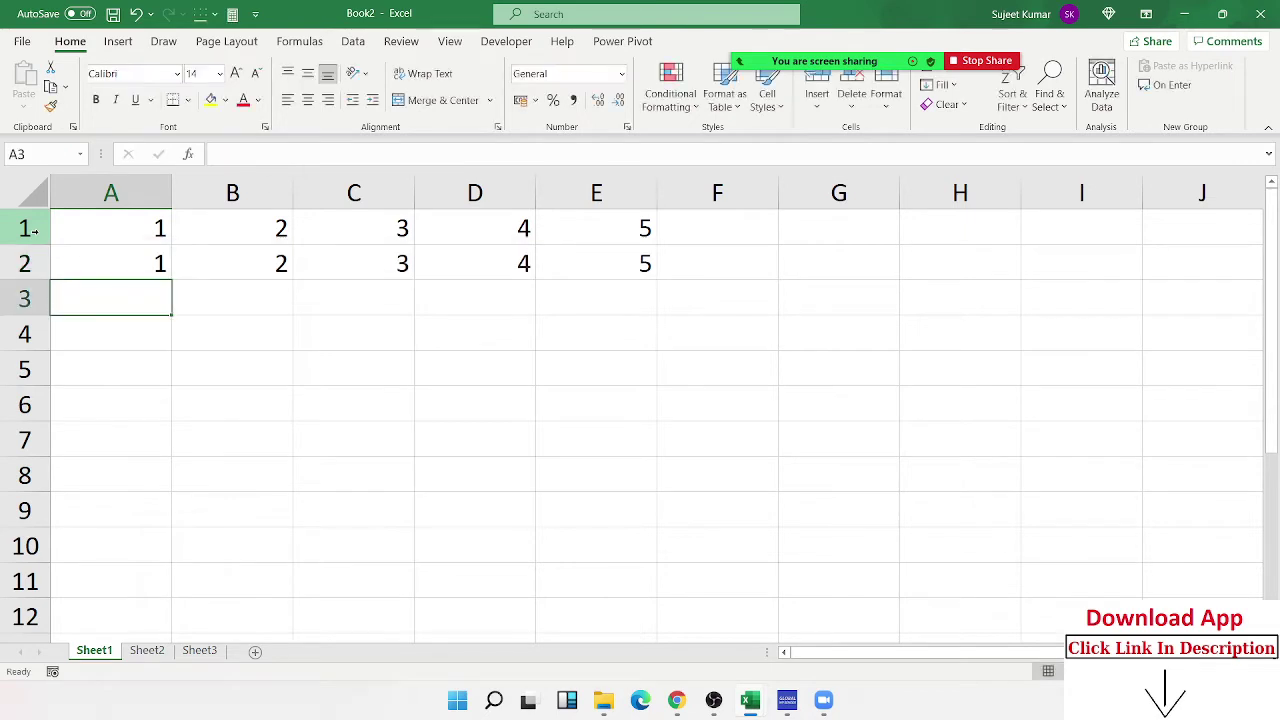
{"action": "key", "text": "Up"}
{"action": "key", "text": "Right"}
{"action": "key", "text": "Right"}
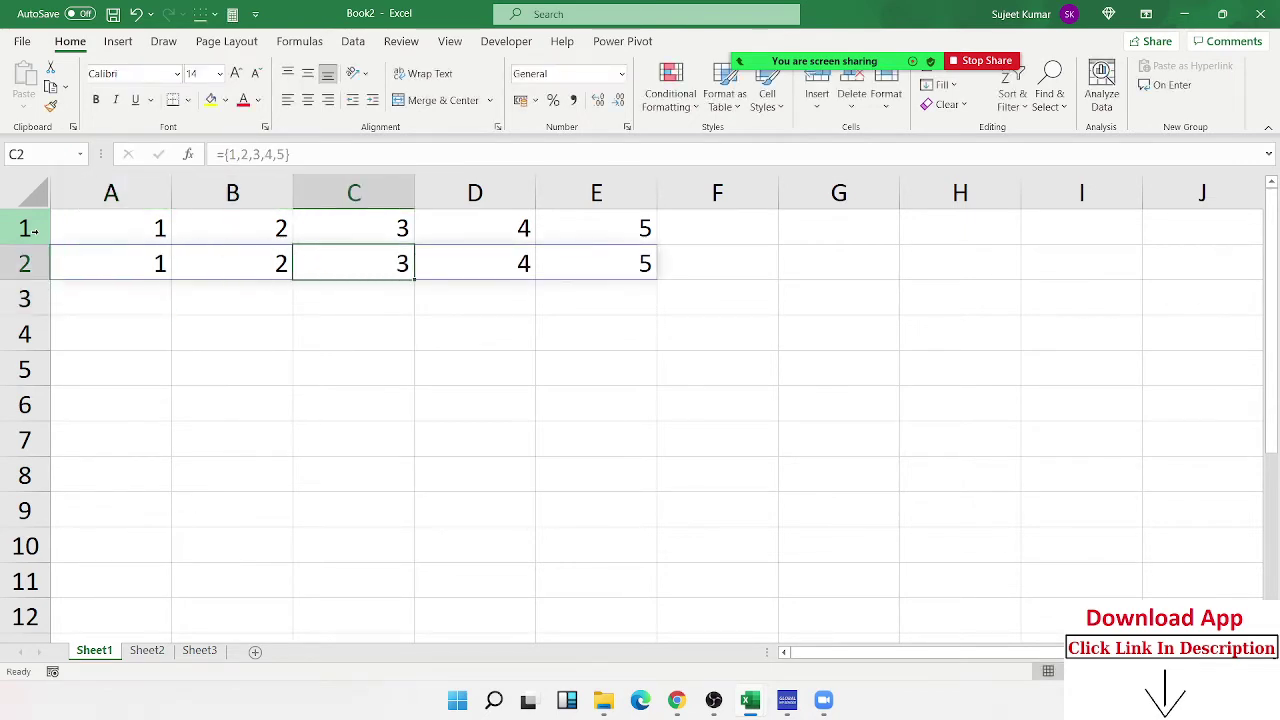
{"action": "key", "text": "Right"}
{"action": "key", "text": "Right"}
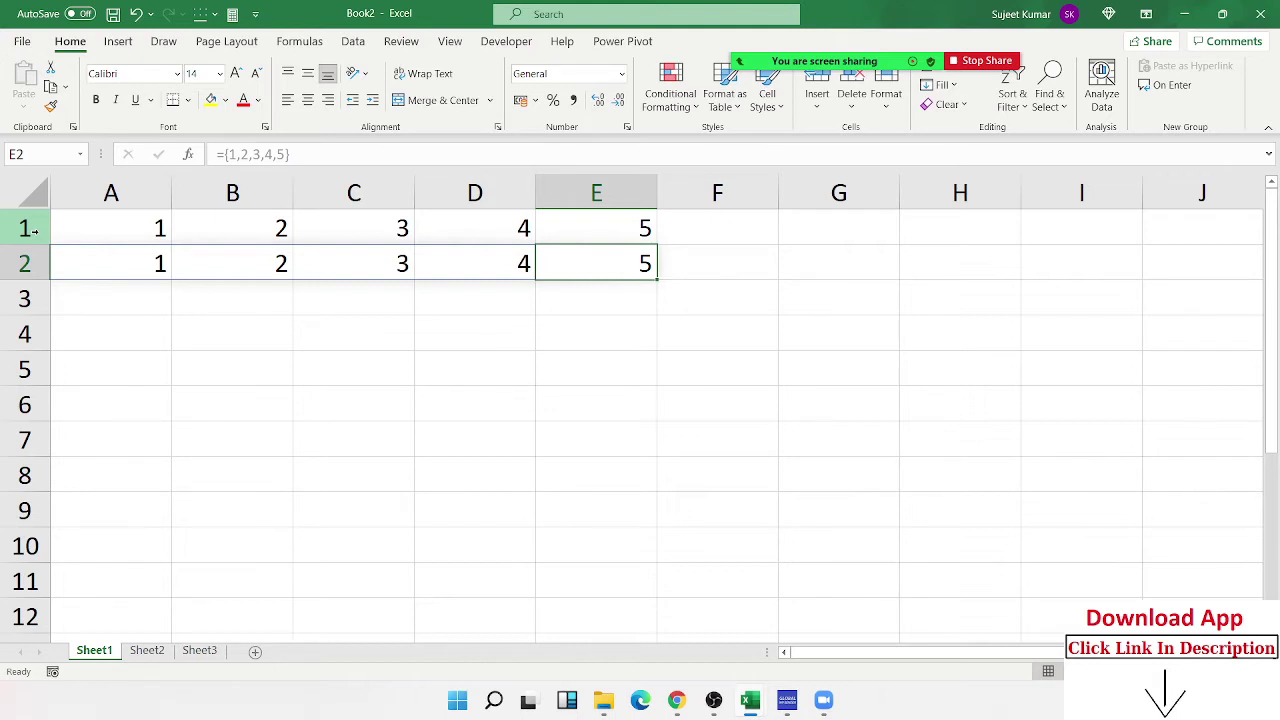
{"action": "key", "text": "Down"}
{"action": "key", "text": "Down"}
{"action": "key", "text": "Left"}
{"action": "key", "text": "Left"}
{"action": "key", "text": "Left"}
{"action": "key", "text": "Left"}
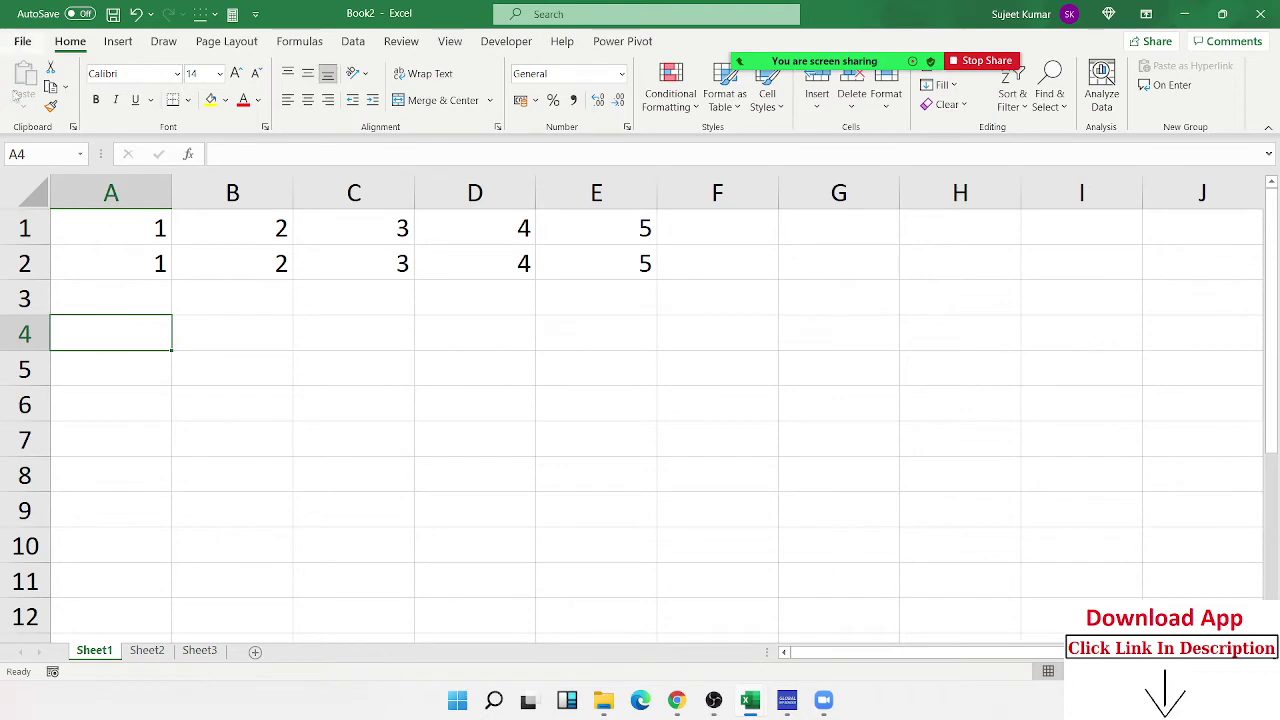
Open the Data1 workbook.
{"action": "left_click", "coordinate": [22, 41]}
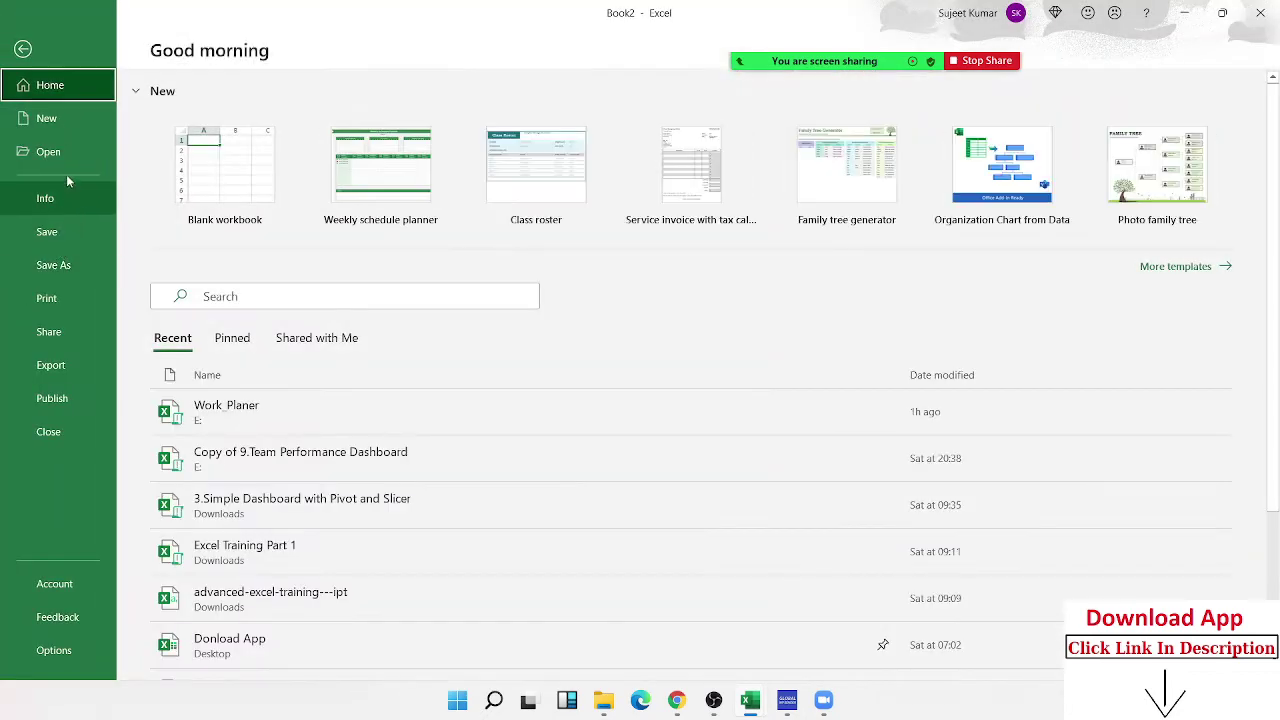
{"action": "left_click", "coordinate": [74, 156]}
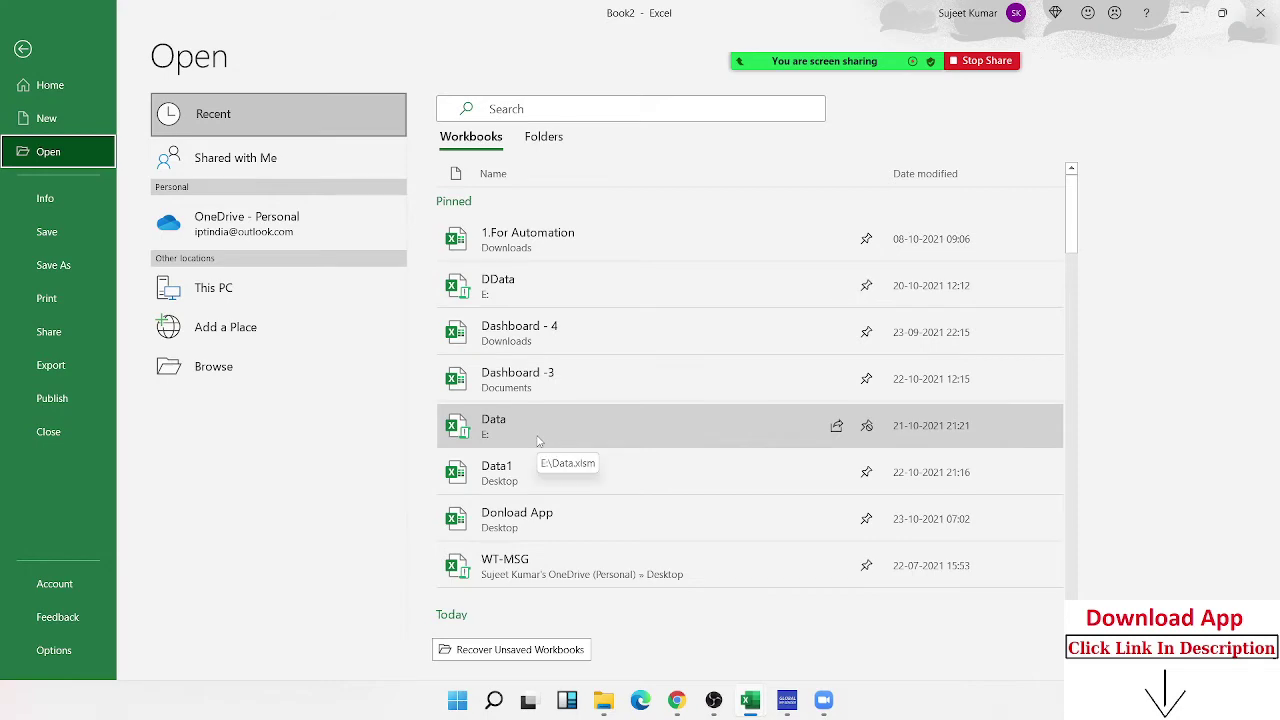
{"action": "left_click", "coordinate": [534, 476]}
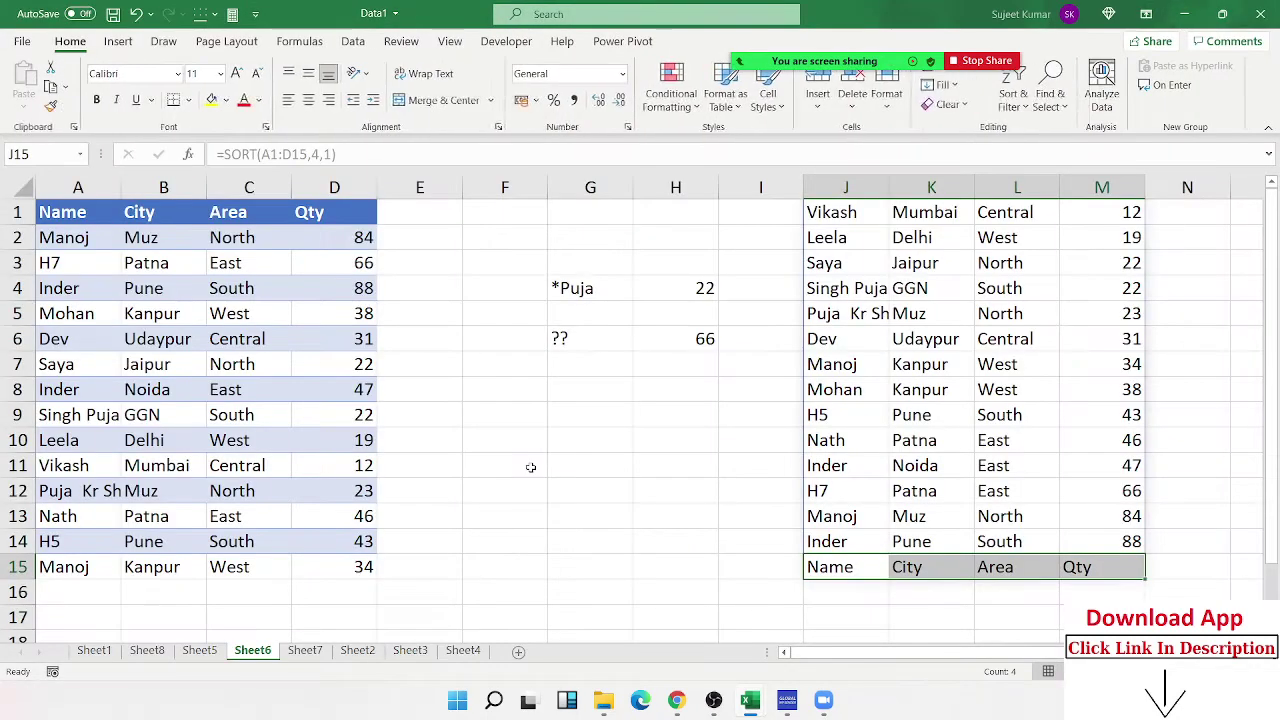
Copy the Sheet1 header row A1:G1 (ID through MRP) into I3:O3.
{"action": "left_click", "coordinate": [100, 651]}
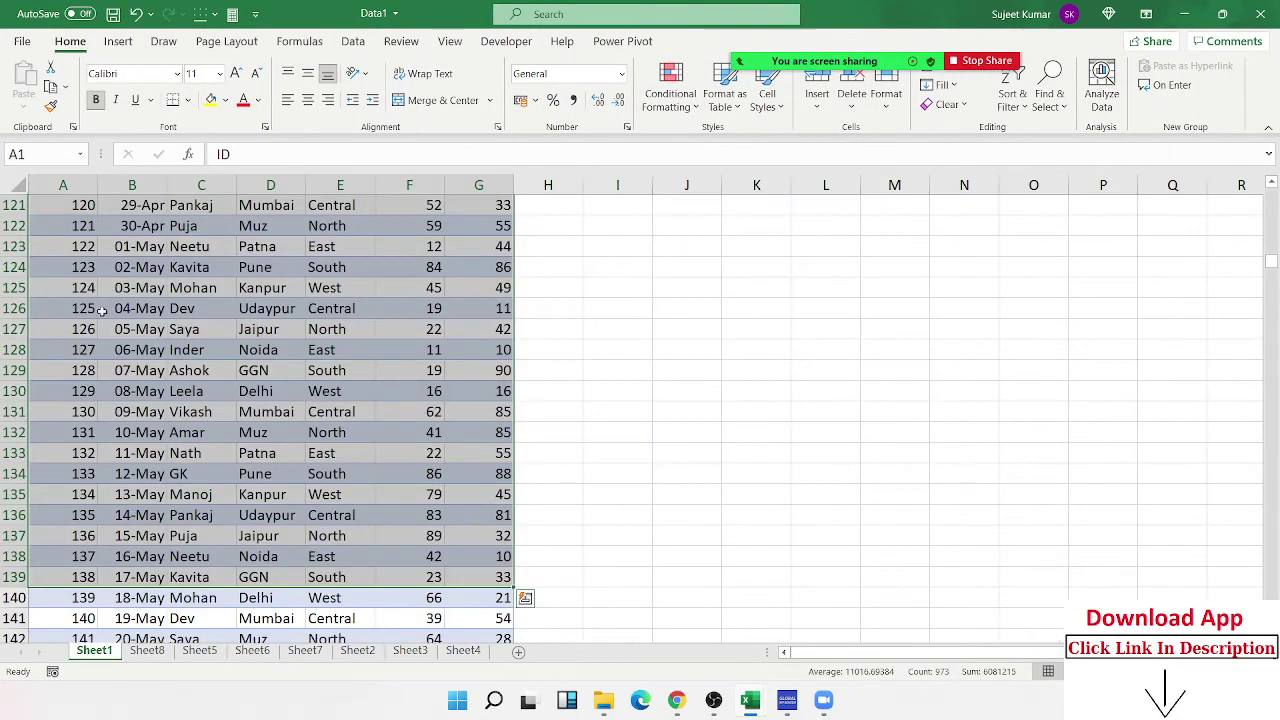
{"action": "left_click", "coordinate": [93, 287]}
{"action": "key", "text": "ctrl+Home"}
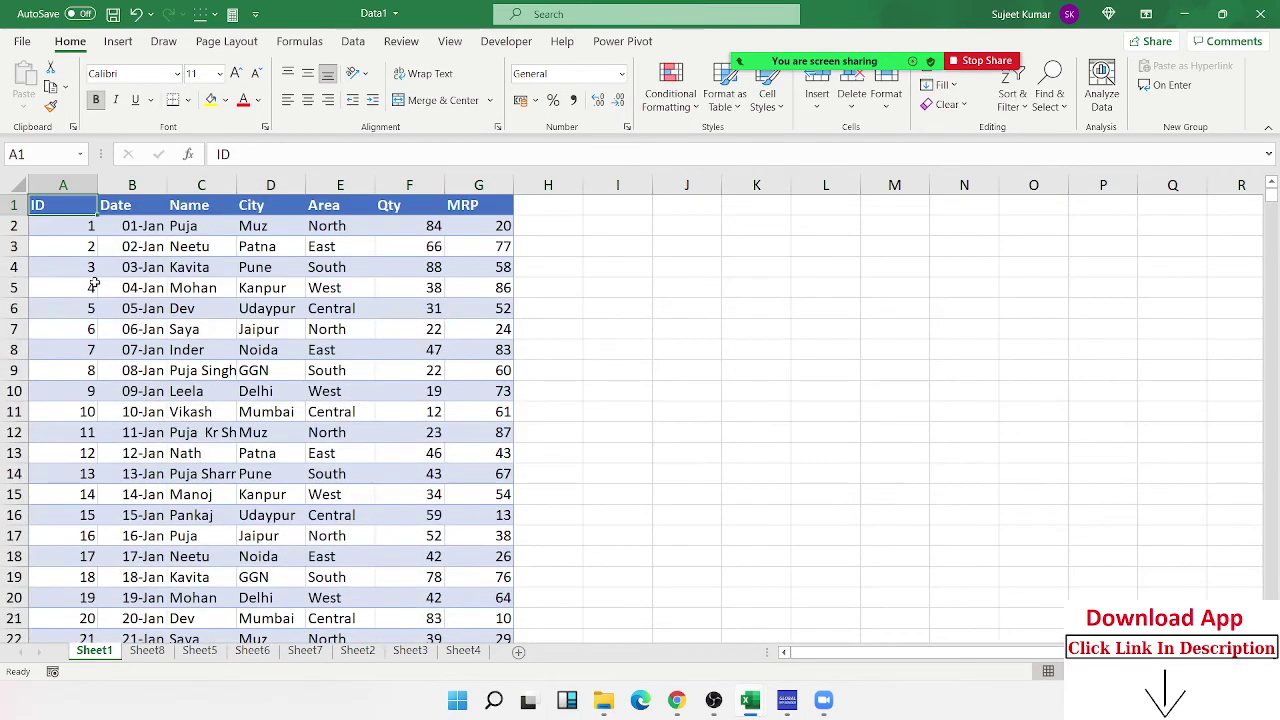
{"action": "key", "text": "ctrl+shift+Right"}
{"action": "key", "text": "ctrl+c"}
{"action": "left_click", "coordinate": [630, 250]}
{"action": "key", "text": "ctrl+v"}
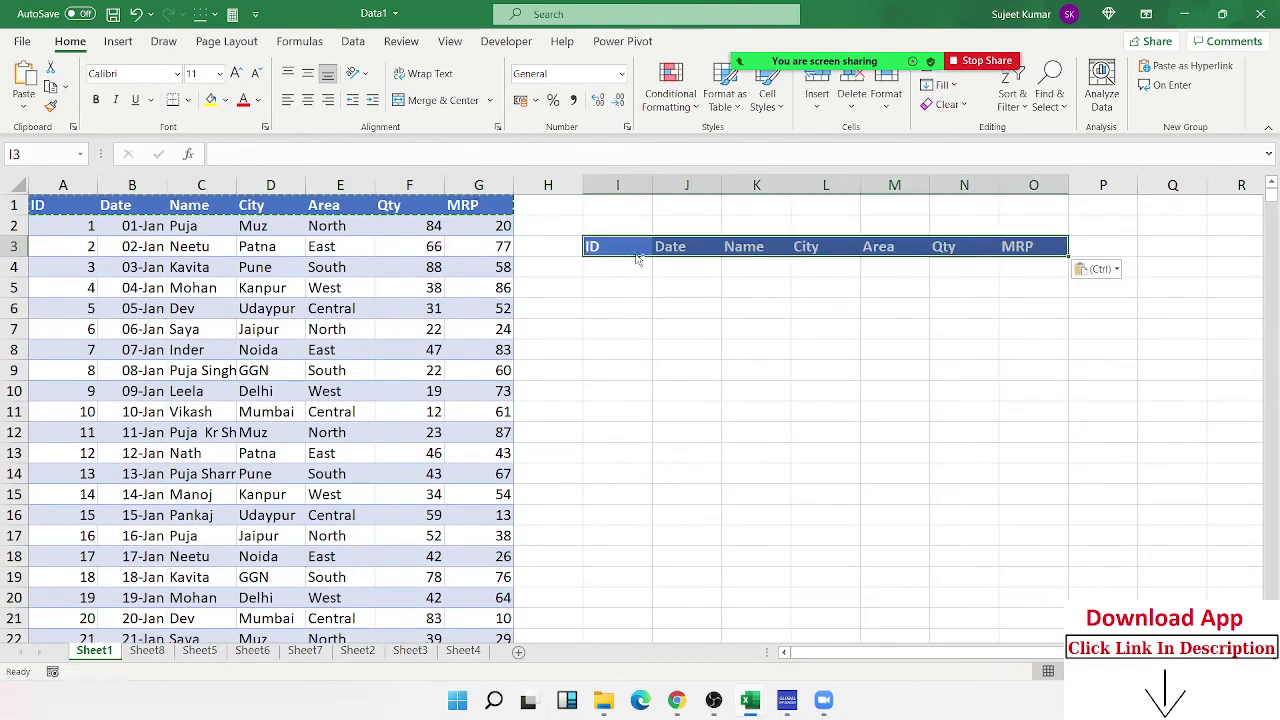
{"action": "key", "text": "Escape"}
Enter the lookup ID 10 in I4.
{"action": "left_click", "coordinate": [636, 263]}
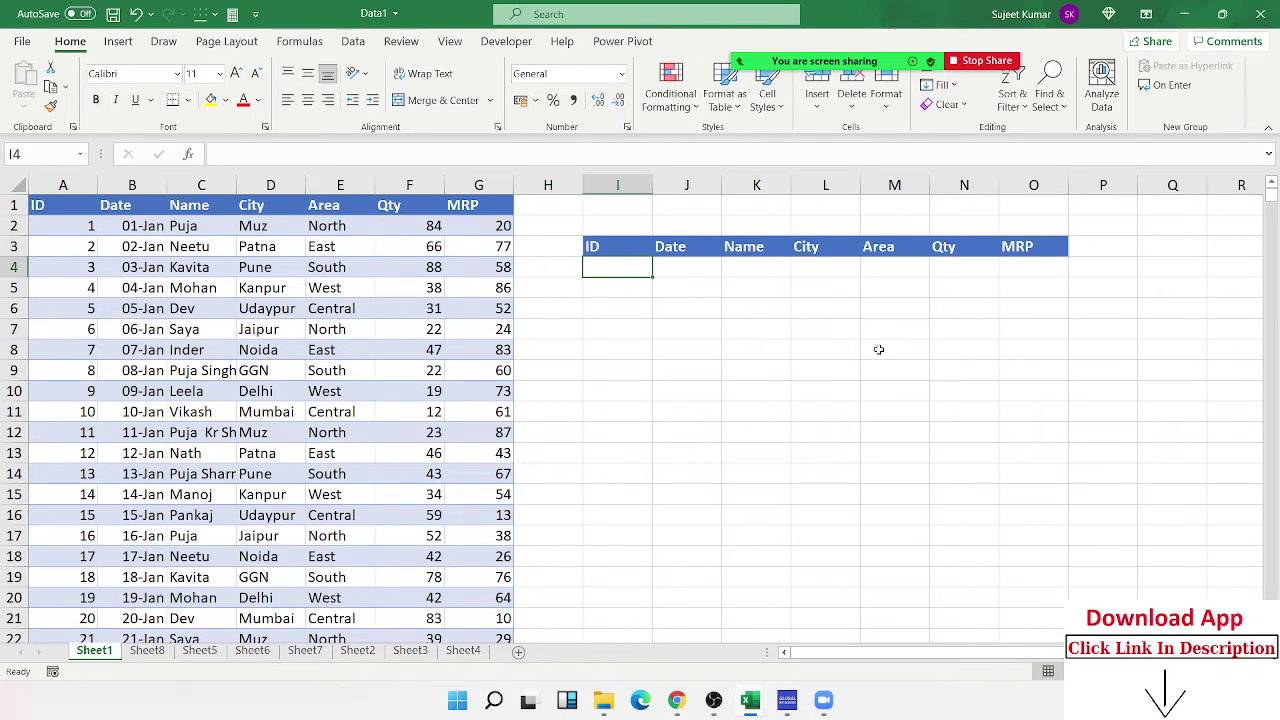
{"action": "type", "text": "10"}
{"action": "key", "text": "Tab"}
Enter =VLOOKUP(I4,A:G,2,0) in J4 to return the Date.
{"action": "type", "text": "="}
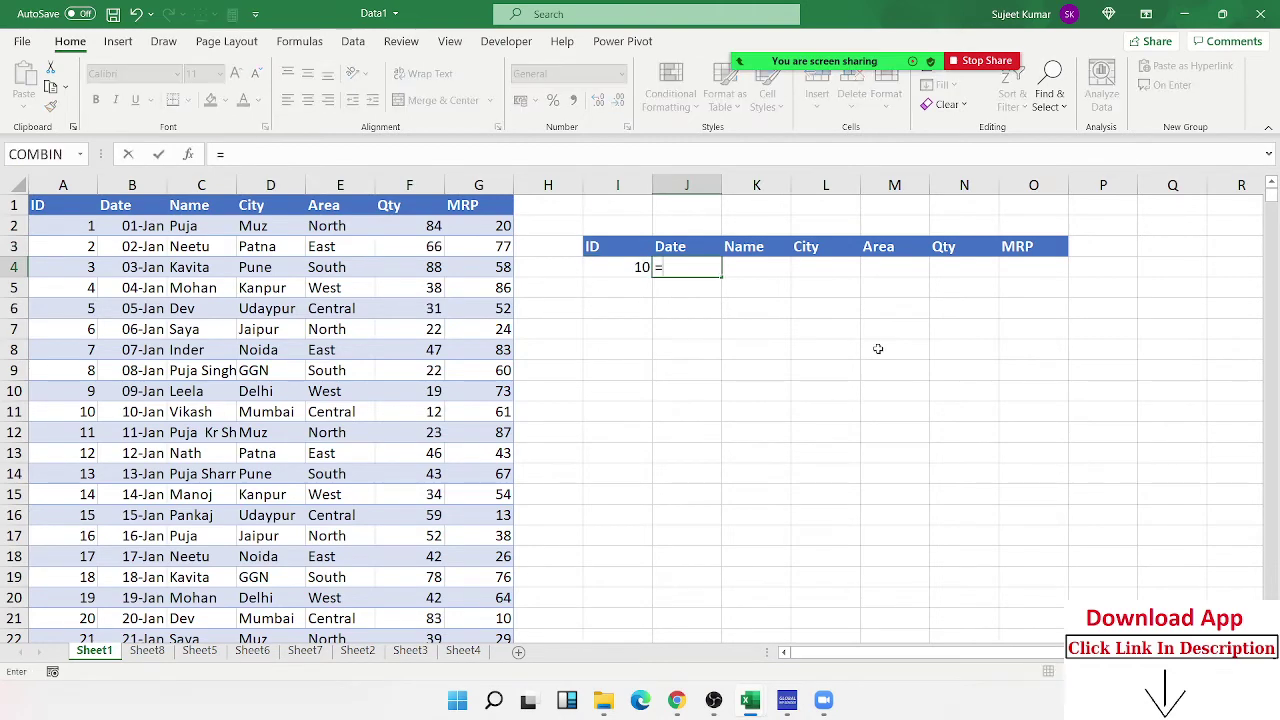
{"action": "type", "text": "vl"}
{"action": "key", "text": "Tab"}
{"action": "key", "text": "Left"}
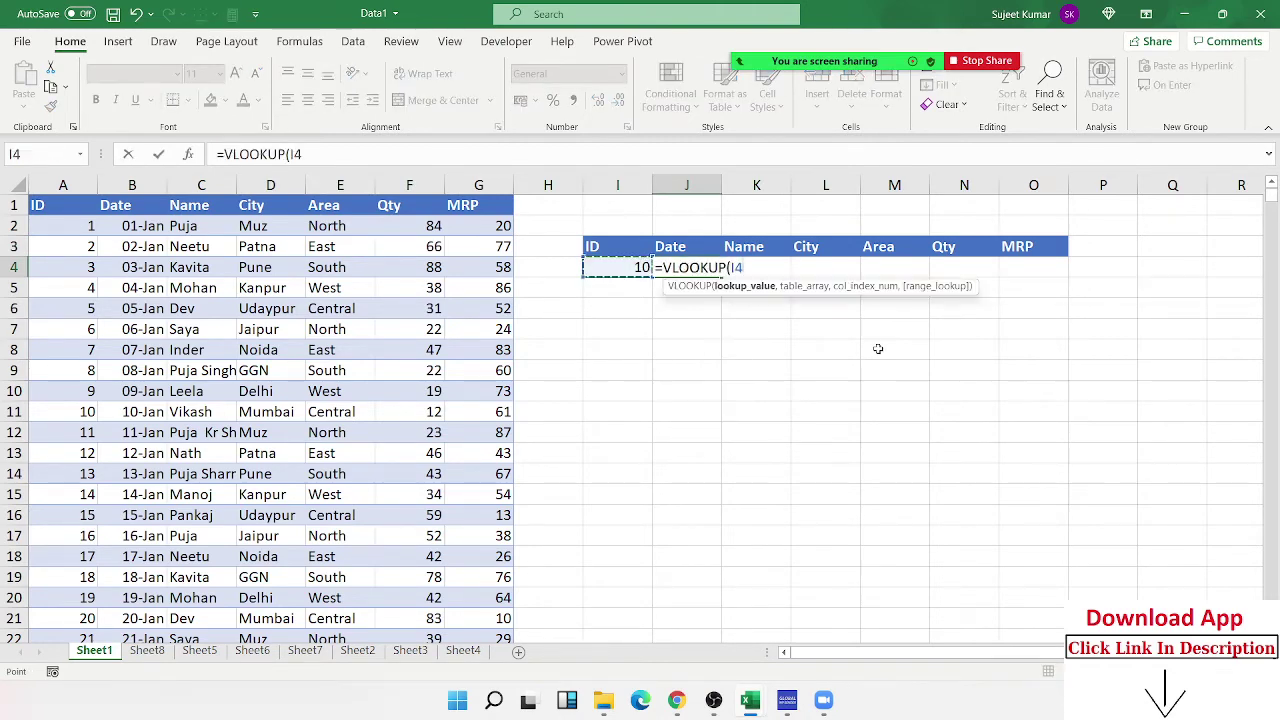
{"action": "type", "text": ","}
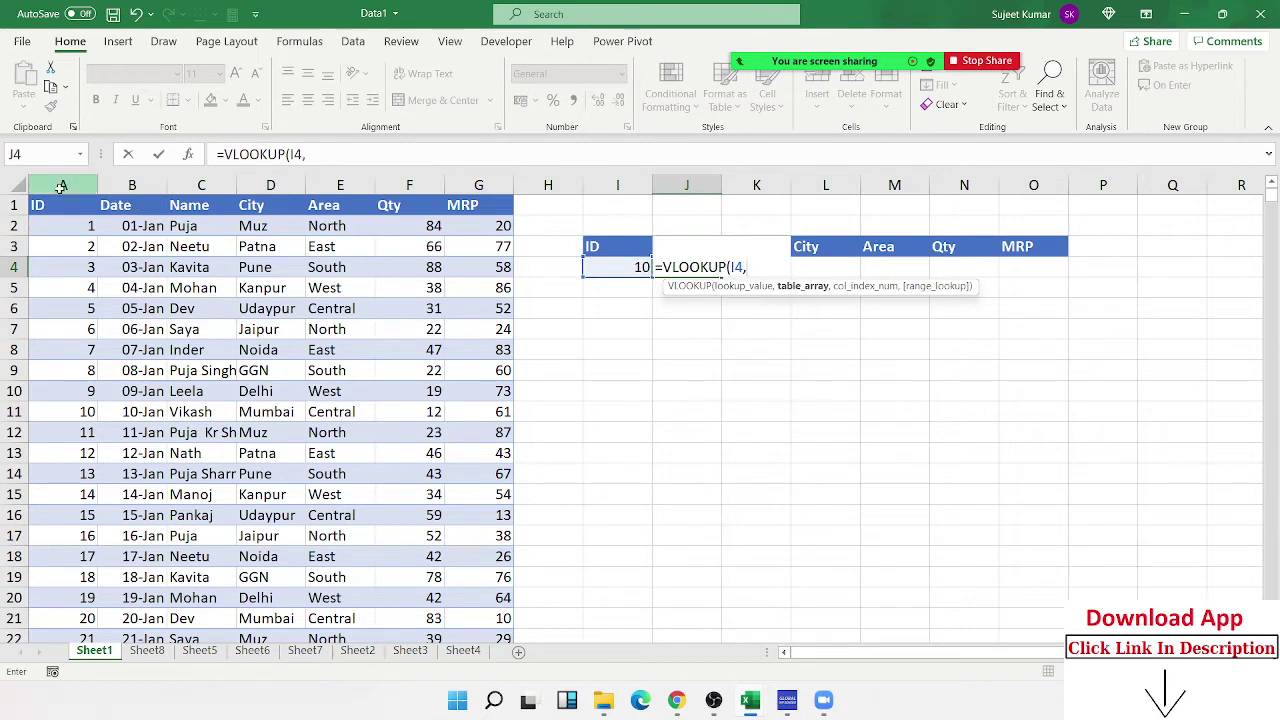
{"action": "left_click_drag", "start_coordinate": [60, 185], "coordinate": [460, 172]}
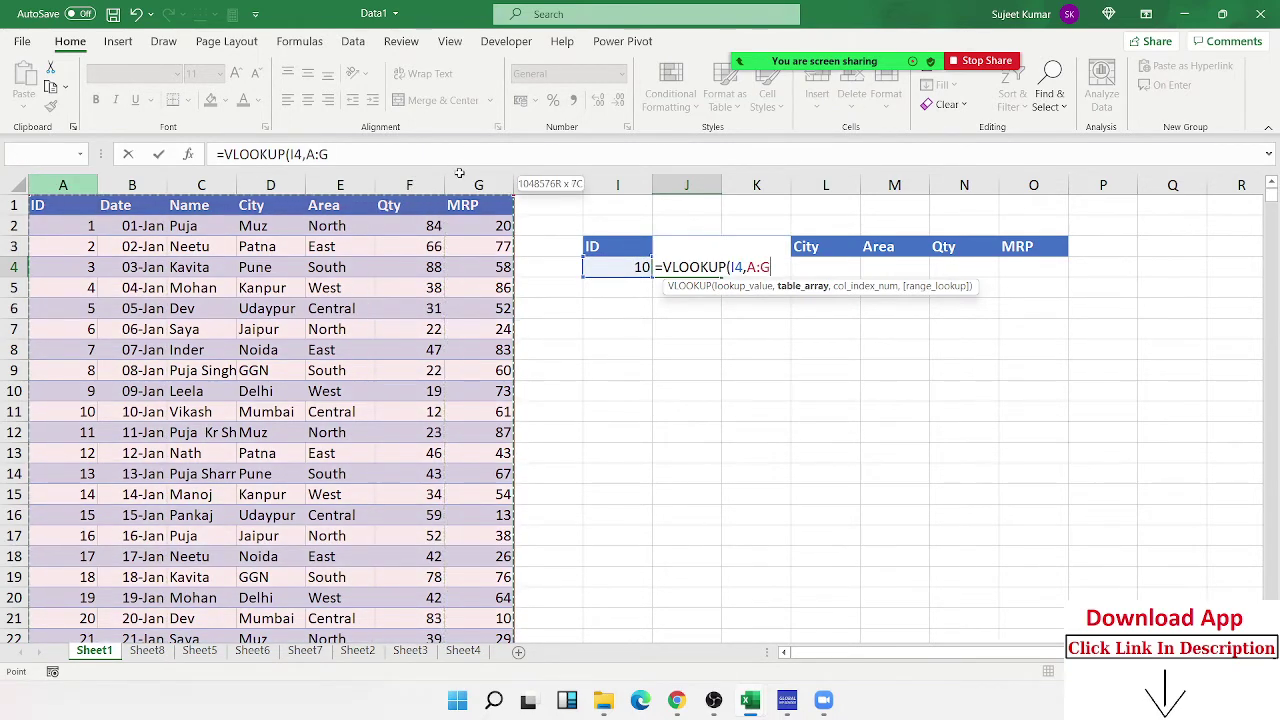
{"action": "type", "text": ",2,"}
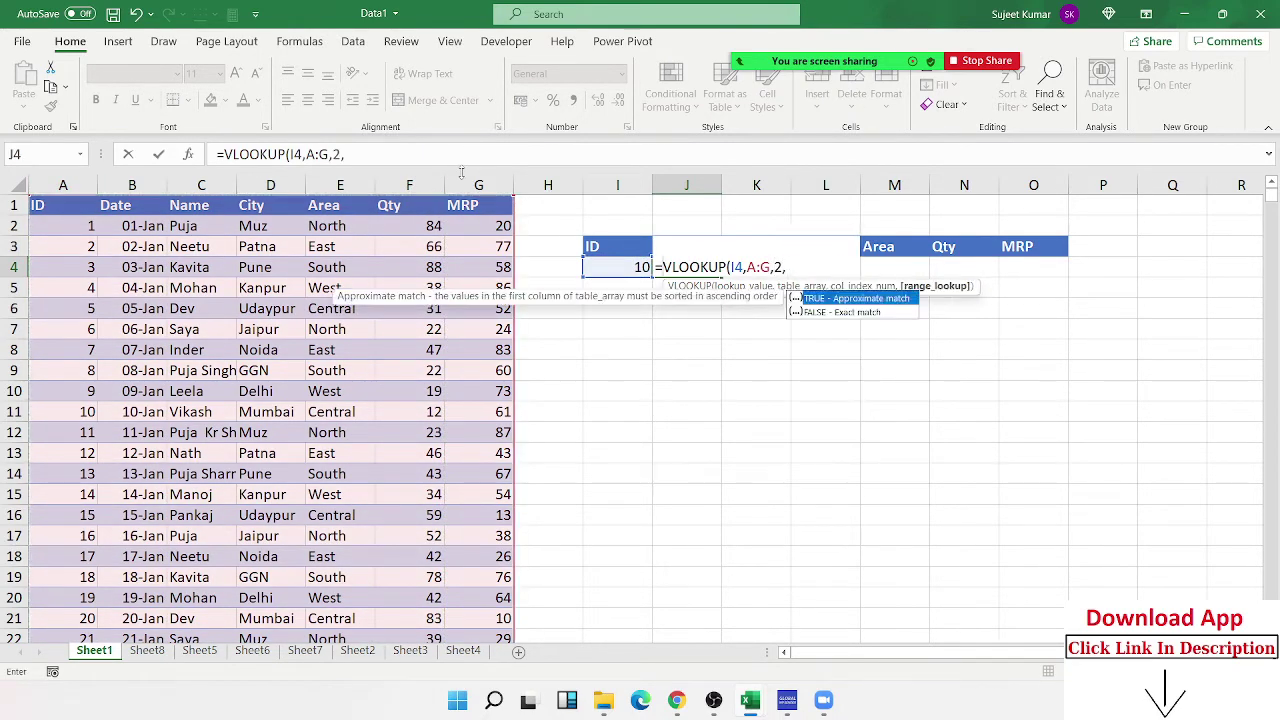
{"action": "type", "text": "0"}
{"action": "key", "text": "Return"}
Enter =VLOOKUP(I4,A:G,3,0) in K4 to return the Name.
{"action": "key", "text": "Up"}
{"action": "key", "text": "Right"}
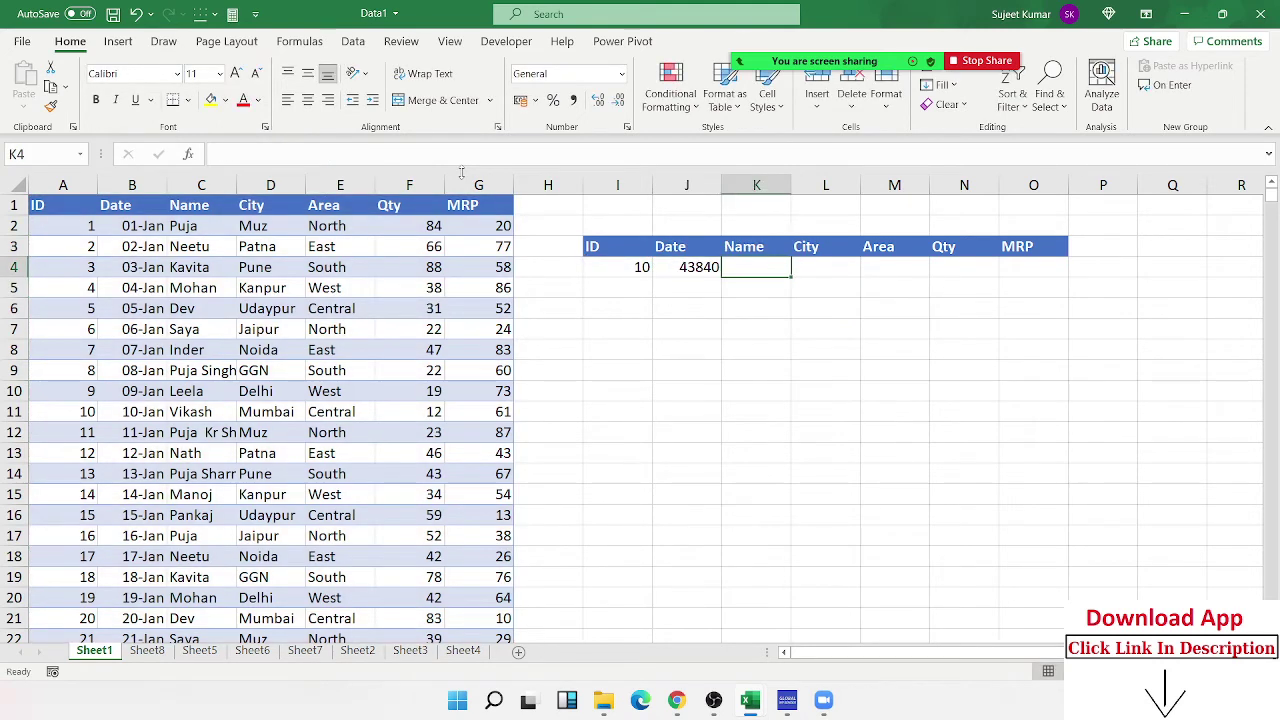
{"action": "type", "text": "=vl"}
{"action": "key", "text": "Tab"}
{"action": "key", "text": "Left"}
{"action": "key", "text": "Left"}
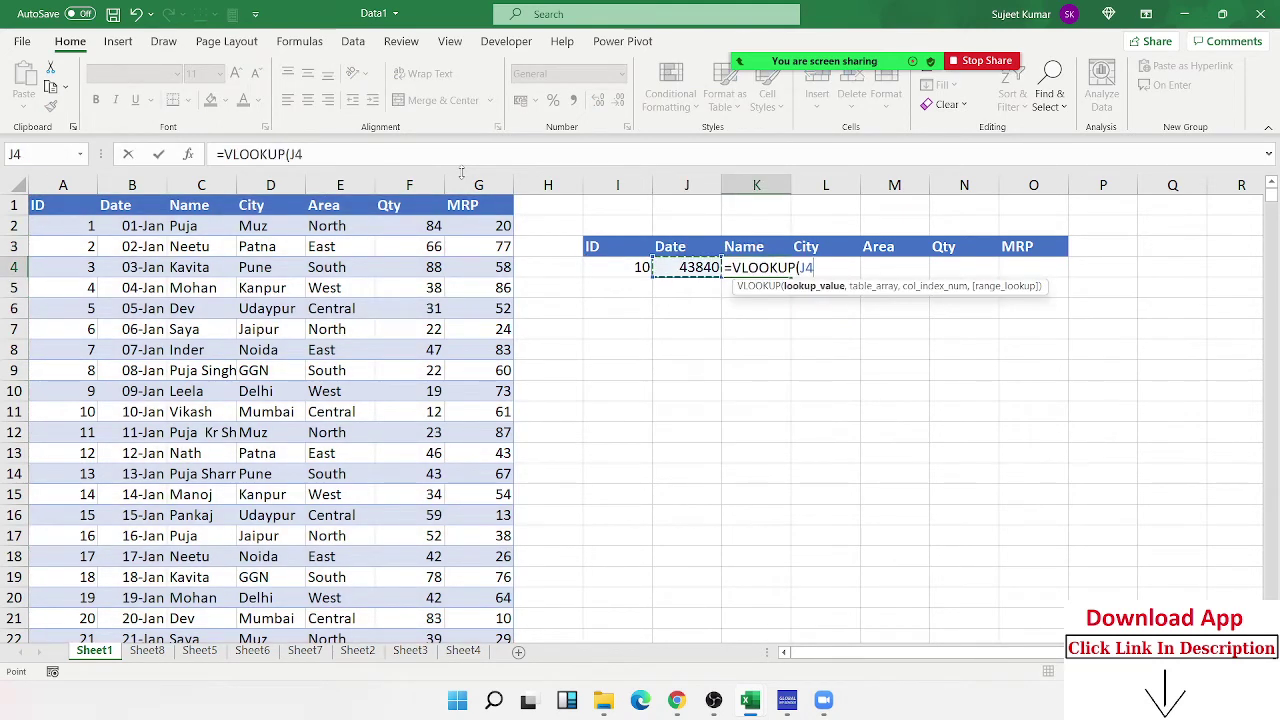
{"action": "type", "text": ","}
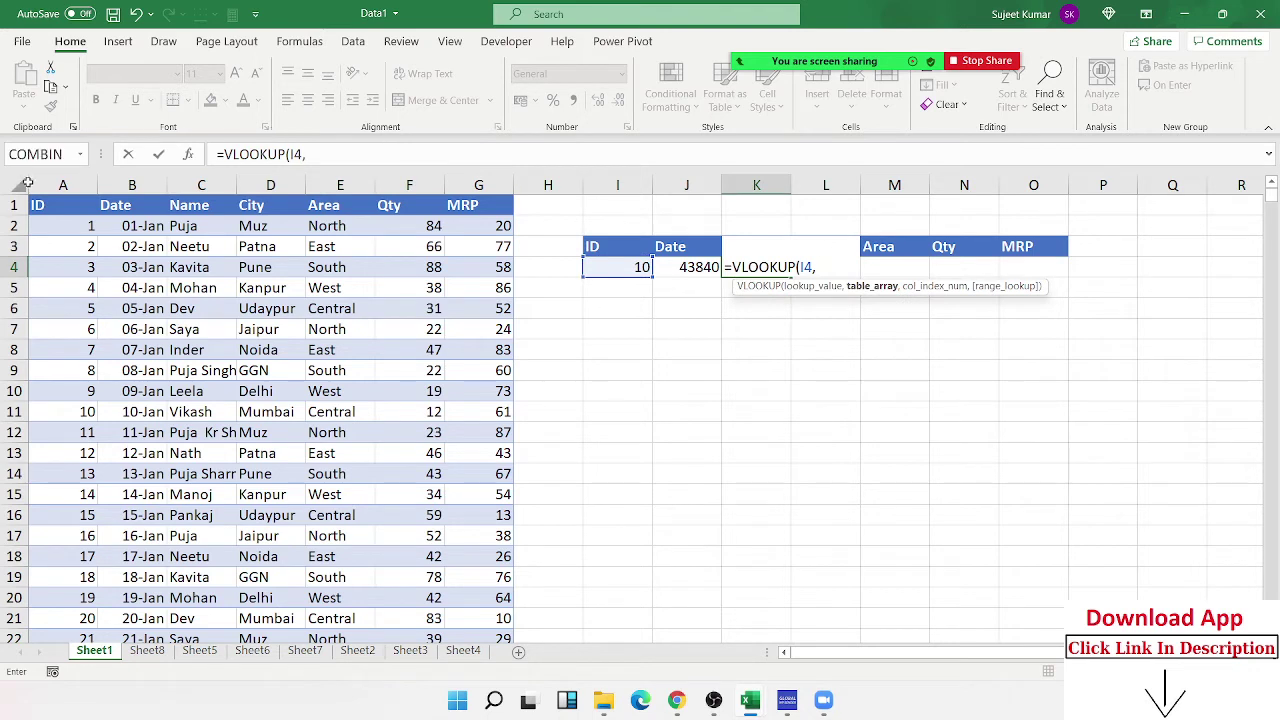
{"action": "left_click_drag", "start_coordinate": [52, 185], "coordinate": [452, 174]}
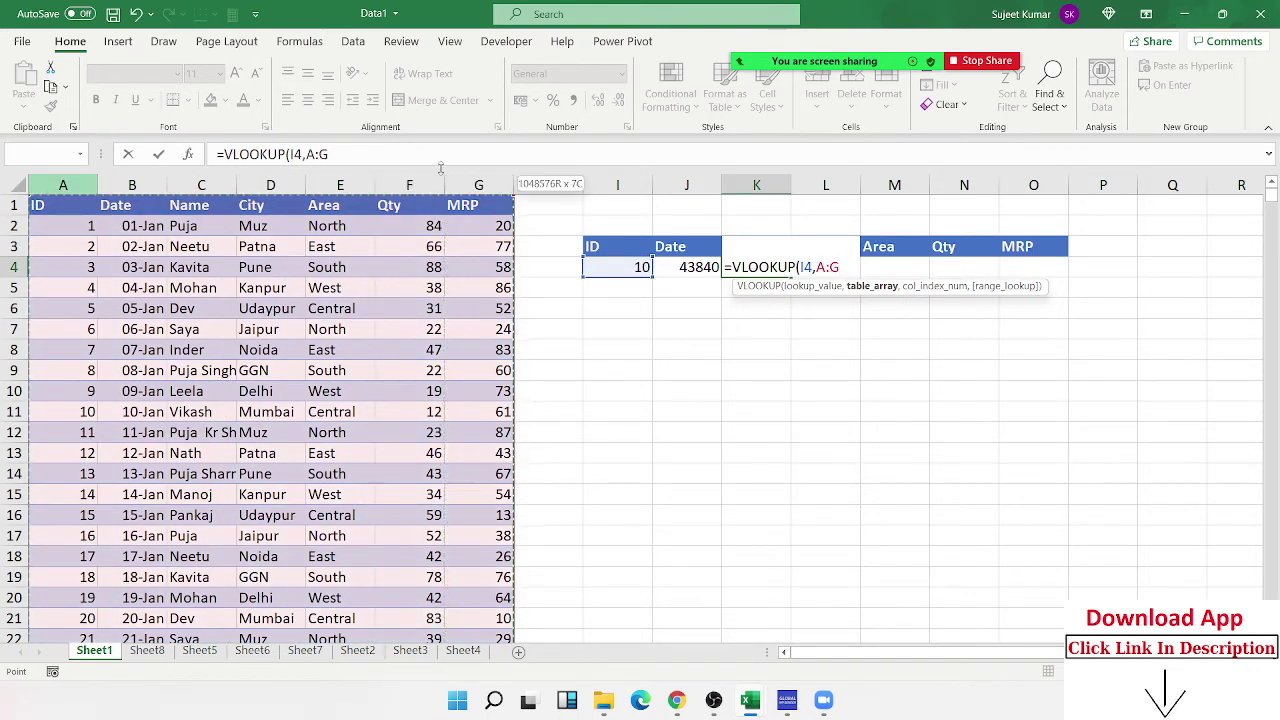
{"action": "type", "text": ",3"}
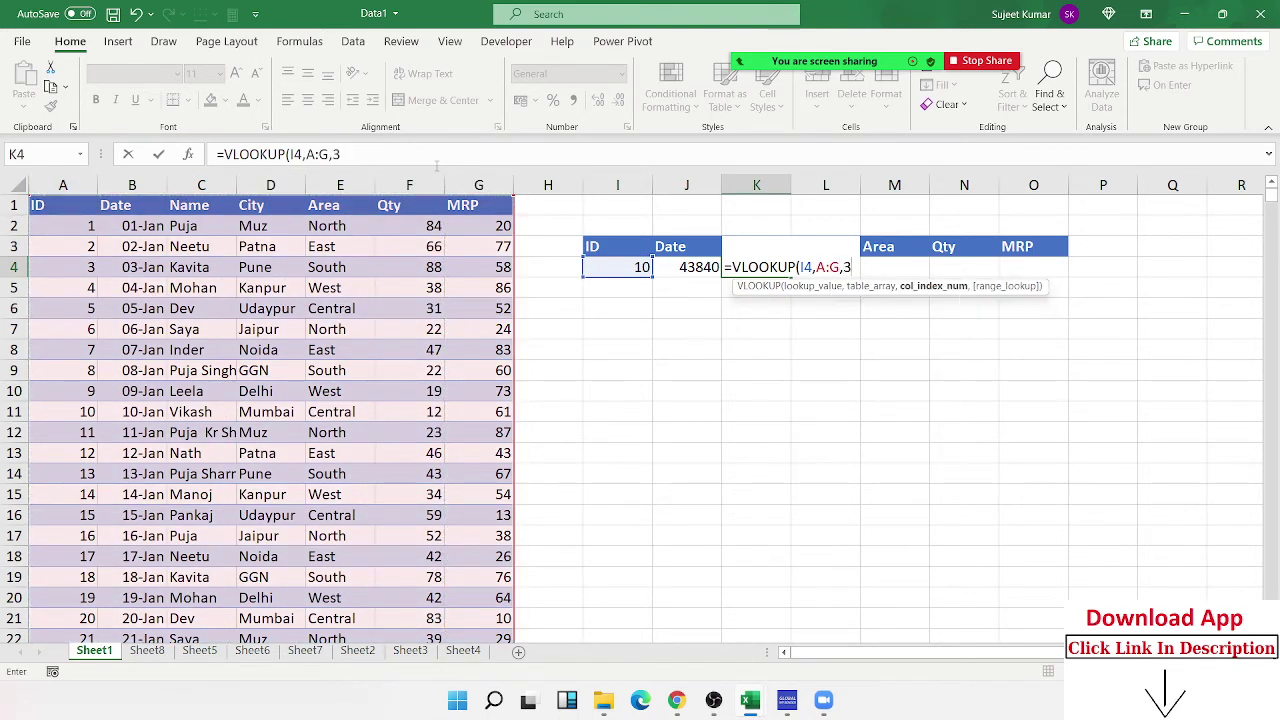
{"action": "type", "text": ",0"}
{"action": "key", "text": "Return"}
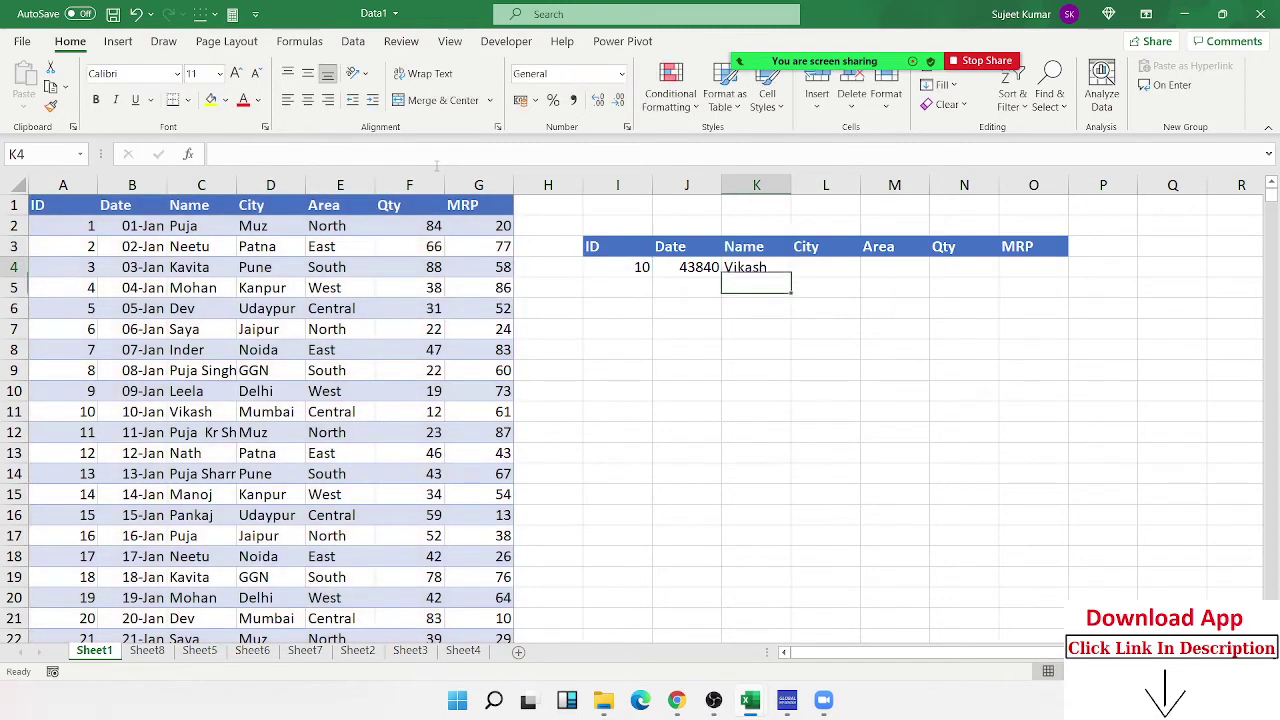
Enter =VLOOKUP(I4,A:G,4,0) in L4 to return the City, then review the formulas.
{"action": "key", "text": "Up"}
{"action": "key", "text": "Right"}
{"action": "type", "text": "=vl"}
{"action": "key", "text": "Tab"}
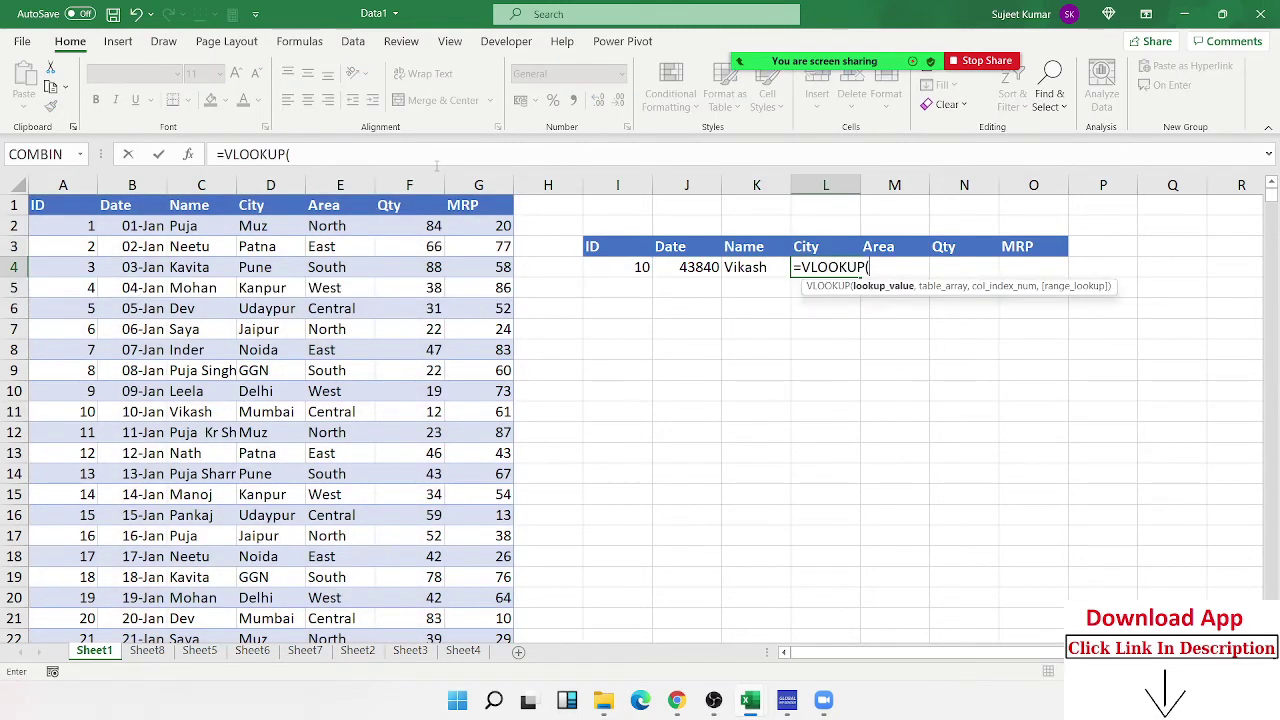
{"action": "key", "text": "Left"}
{"action": "key", "text": "Left"}
{"action": "key", "text": "Left"}
{"action": "type", "text": ","}
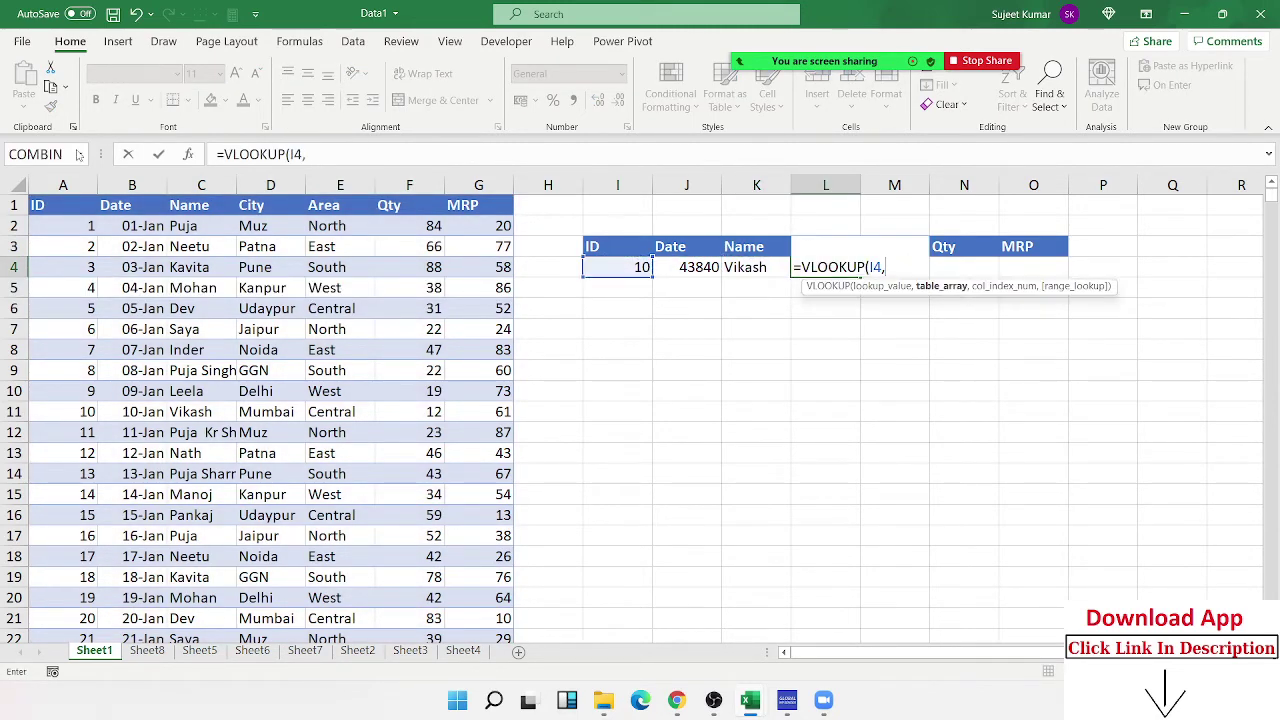
{"action": "mouse_move", "coordinate": [63, 185]}
{"action": "left_mouse_down"}
{"action": "mouse_move", "coordinate": [280, 183]}
{"action": "mouse_move", "coordinate": [445, 163]}
{"action": "left_mouse_up"}
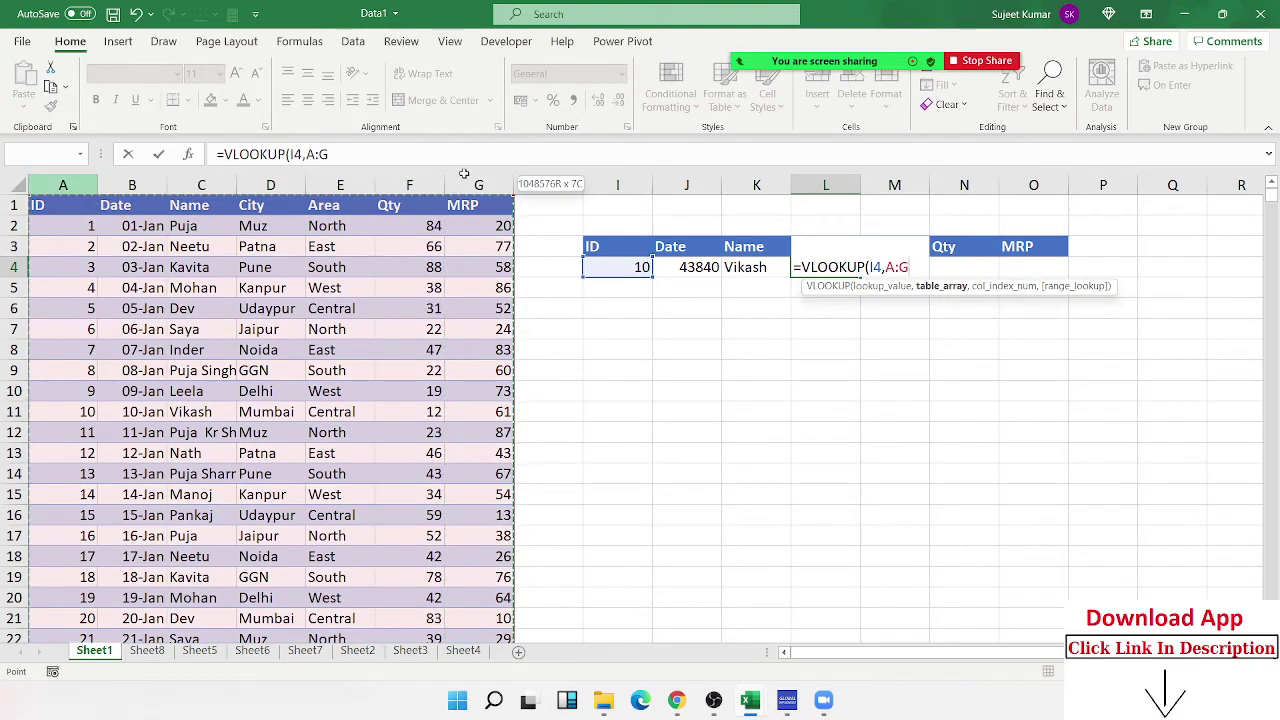
{"action": "type", "text": ",4"}
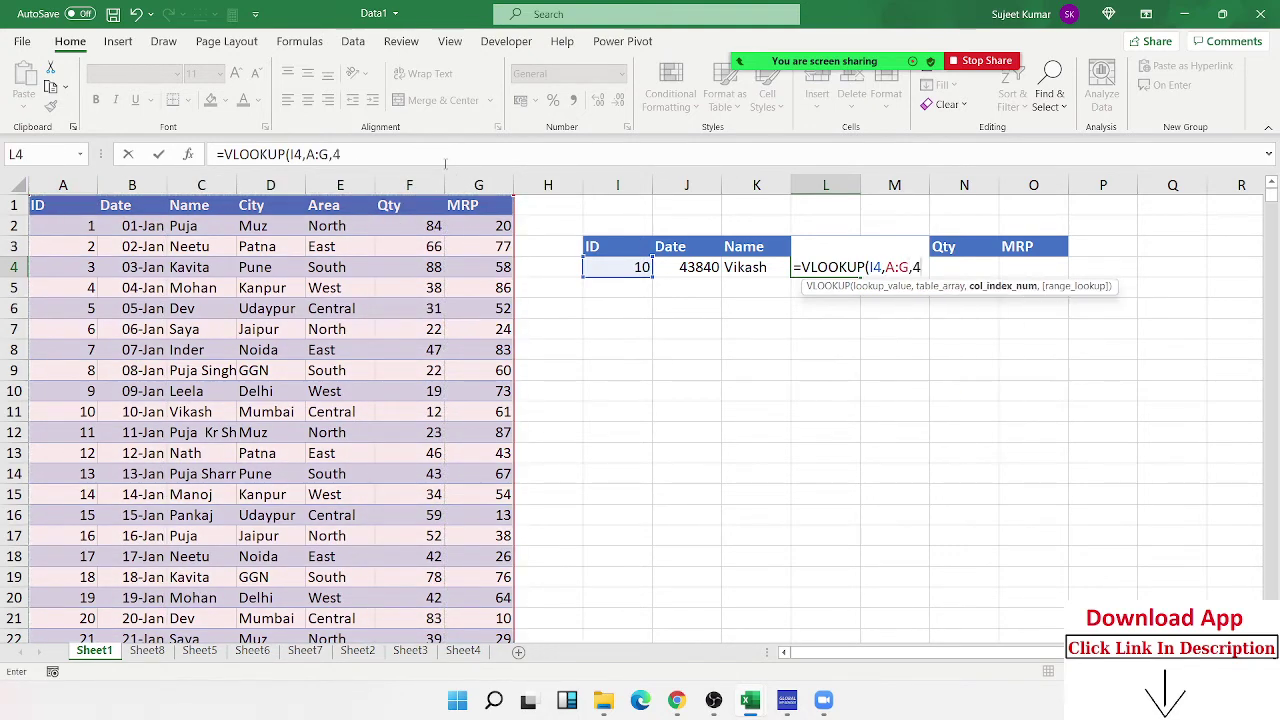
{"action": "type", "text": ",0"}
{"action": "key", "text": "Return"}
{"action": "key", "text": "Up"}
{"action": "key", "text": "Left"}
{"action": "key", "text": "Left"}
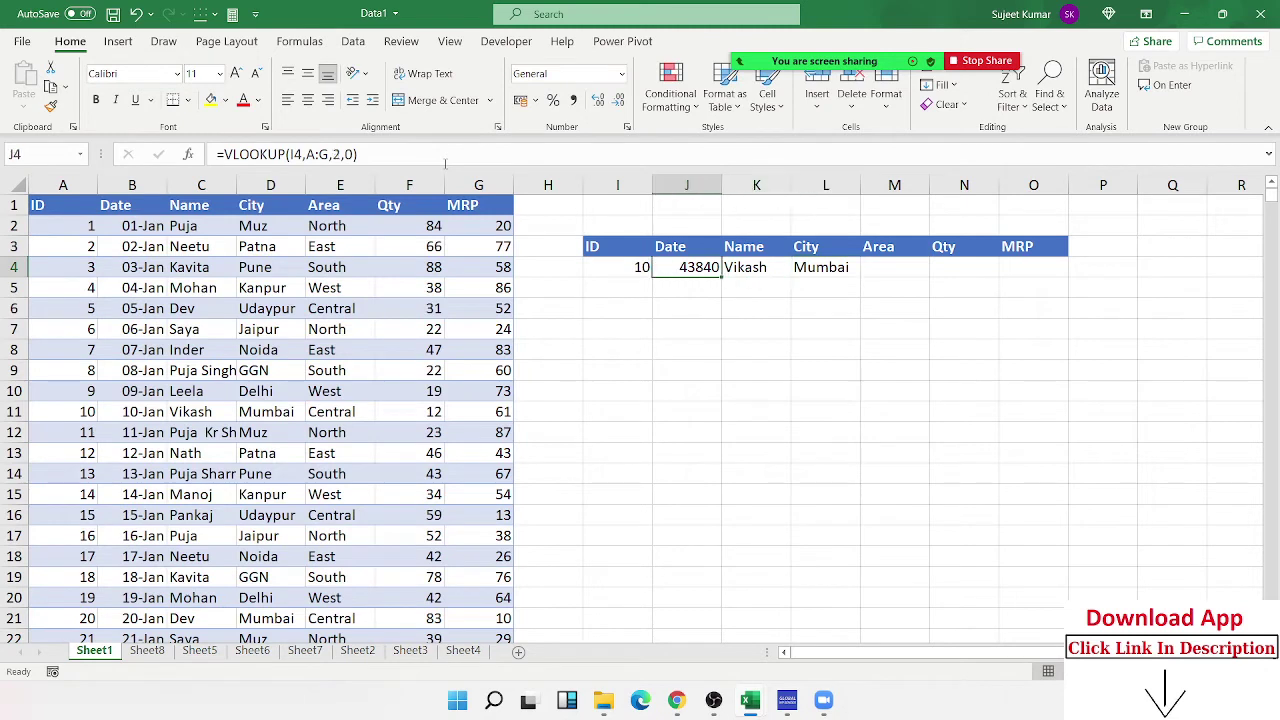
{"action": "key", "text": "Right"}
{"action": "key", "text": "Right"}
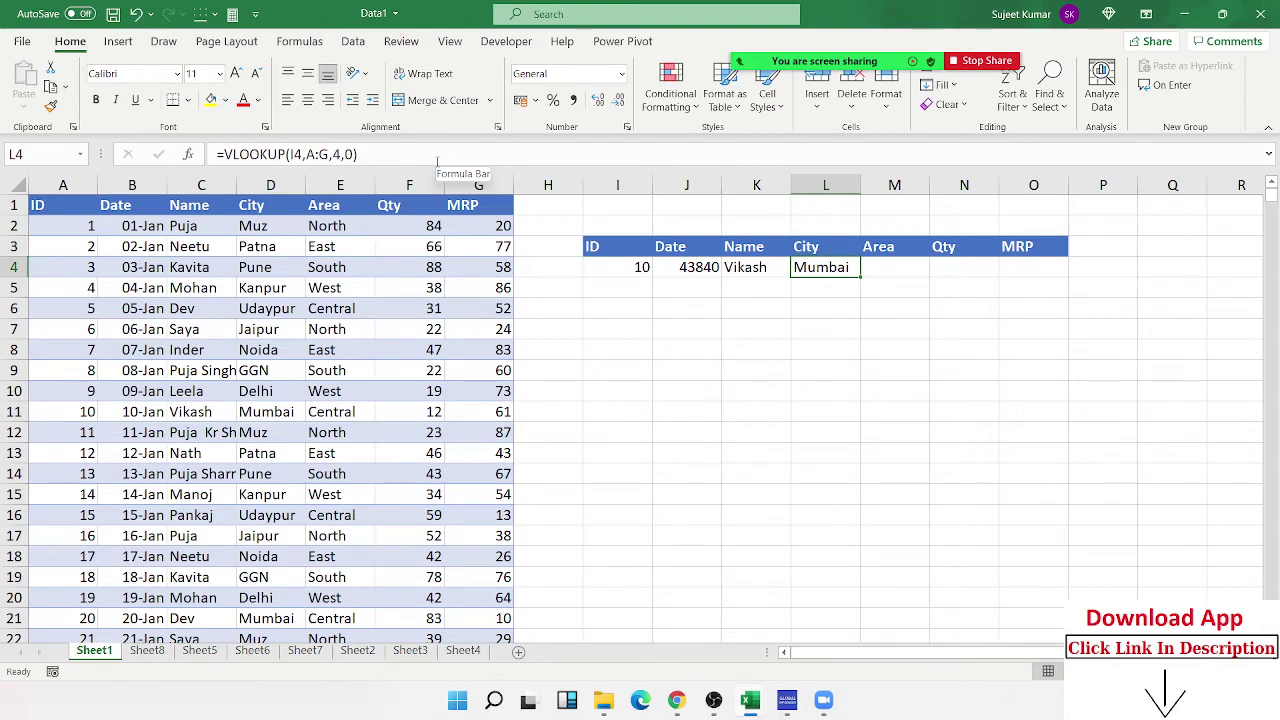
Clear the separate Name and City header and result cells.
{"action": "left_click", "coordinate": [684, 283]}
{"action": "left_click", "coordinate": [686, 267]}
{"action": "left_click", "coordinate": [764, 268]}
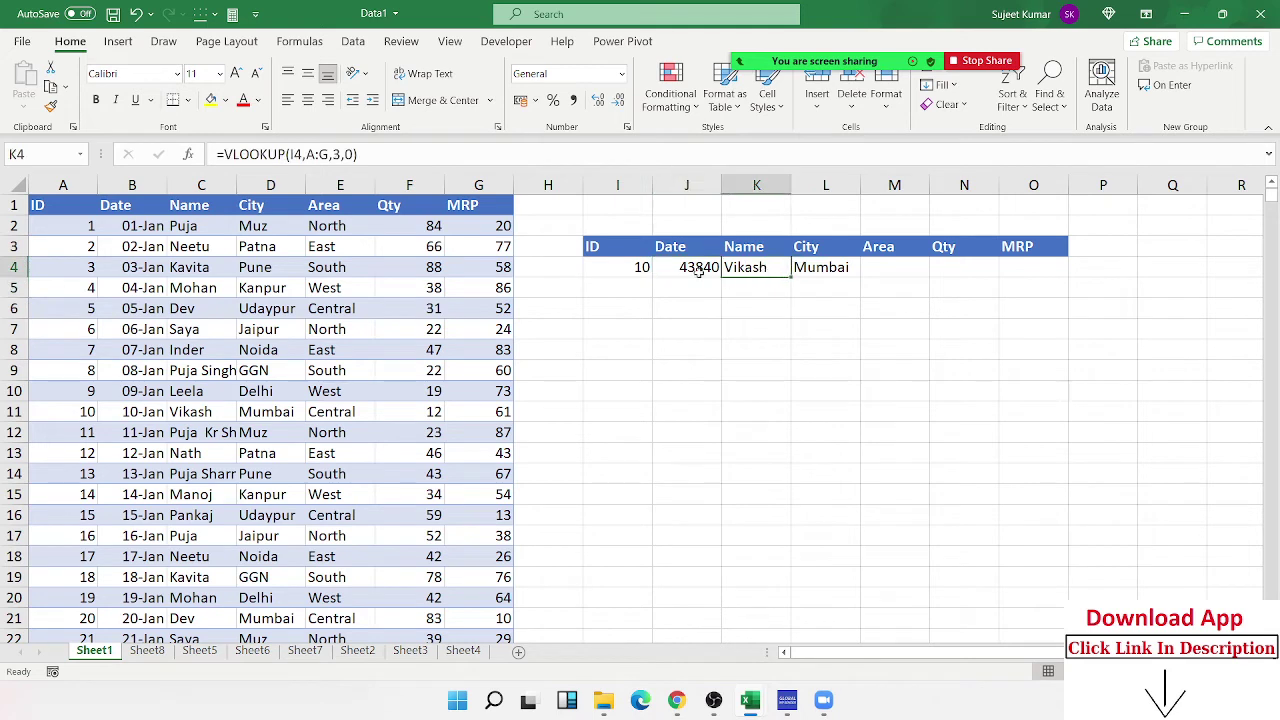
{"action": "left_click_drag", "start_coordinate": [782, 268], "coordinate": [818, 248]}
{"action": "key", "text": "Delete"}
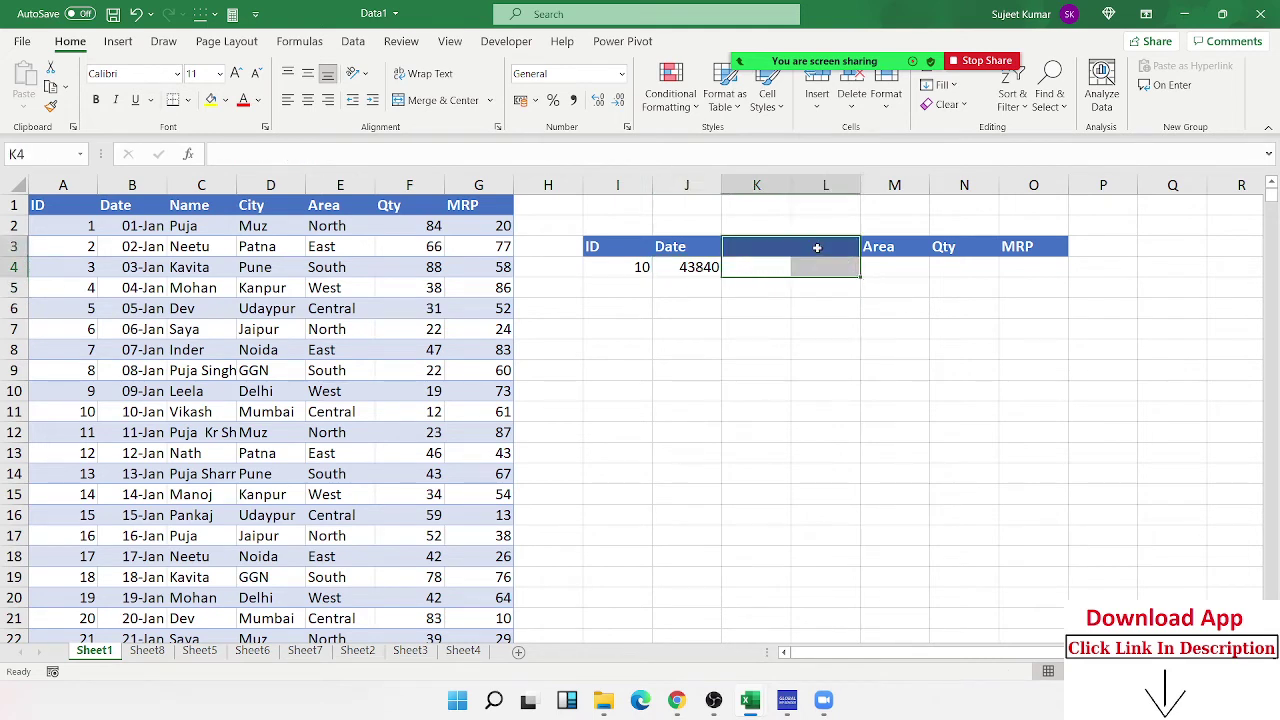
Change J4's column number to {2,3,4,5,6,7} so results spill across J4:O4.
{"action": "left_click_drag", "start_coordinate": [686, 267], "coordinate": [1005, 270]}
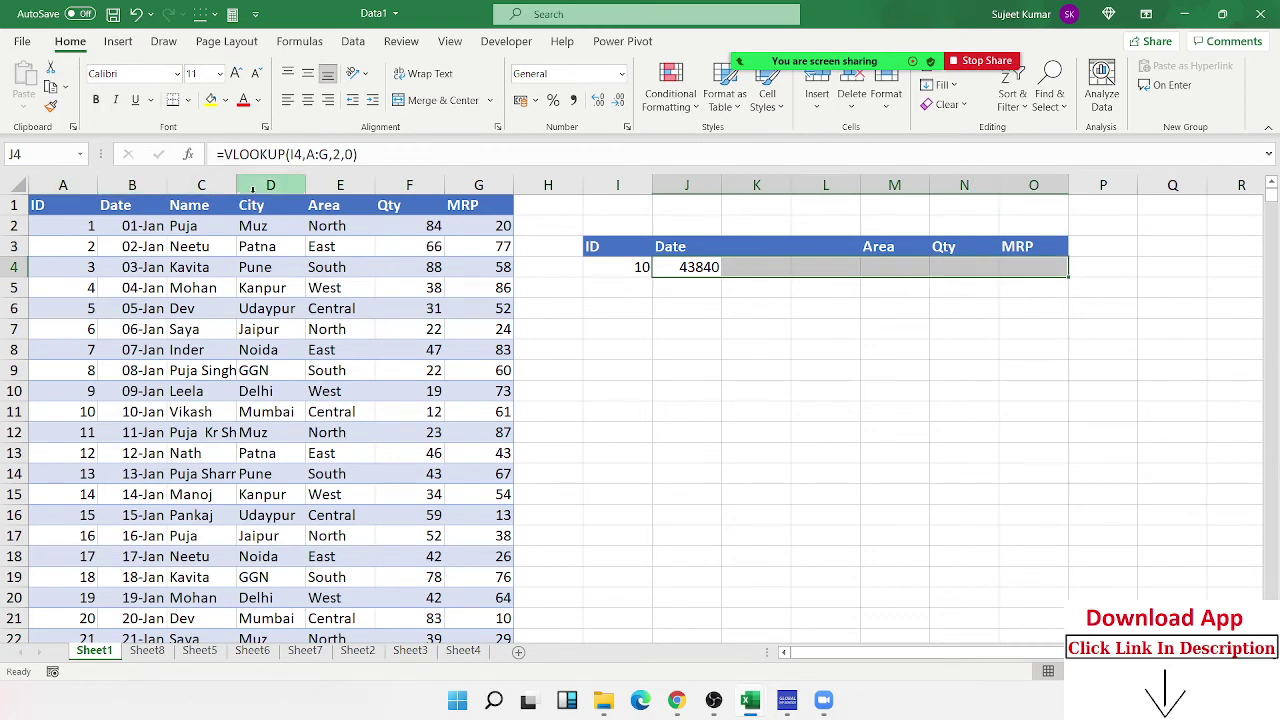
{"action": "left_click", "coordinate": [676, 267]}
{"action": "double_click", "coordinate": [689, 267]}
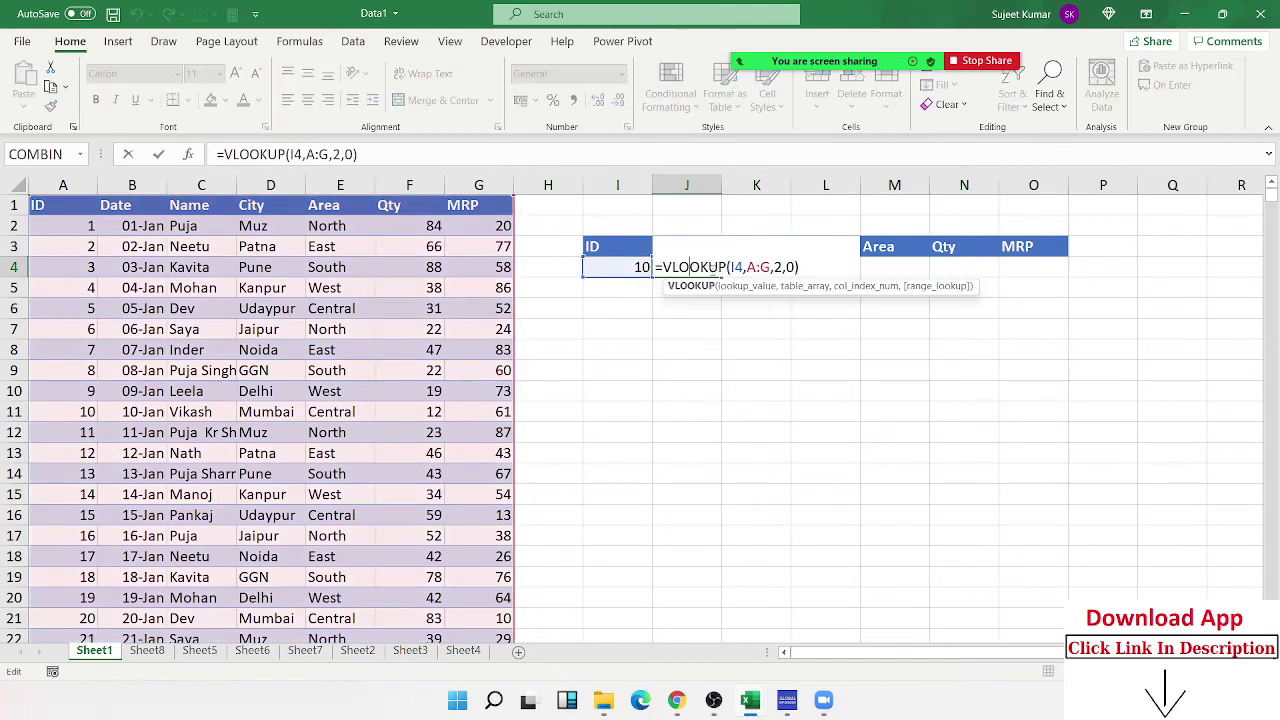
{"action": "double_click", "coordinate": [777, 267]}
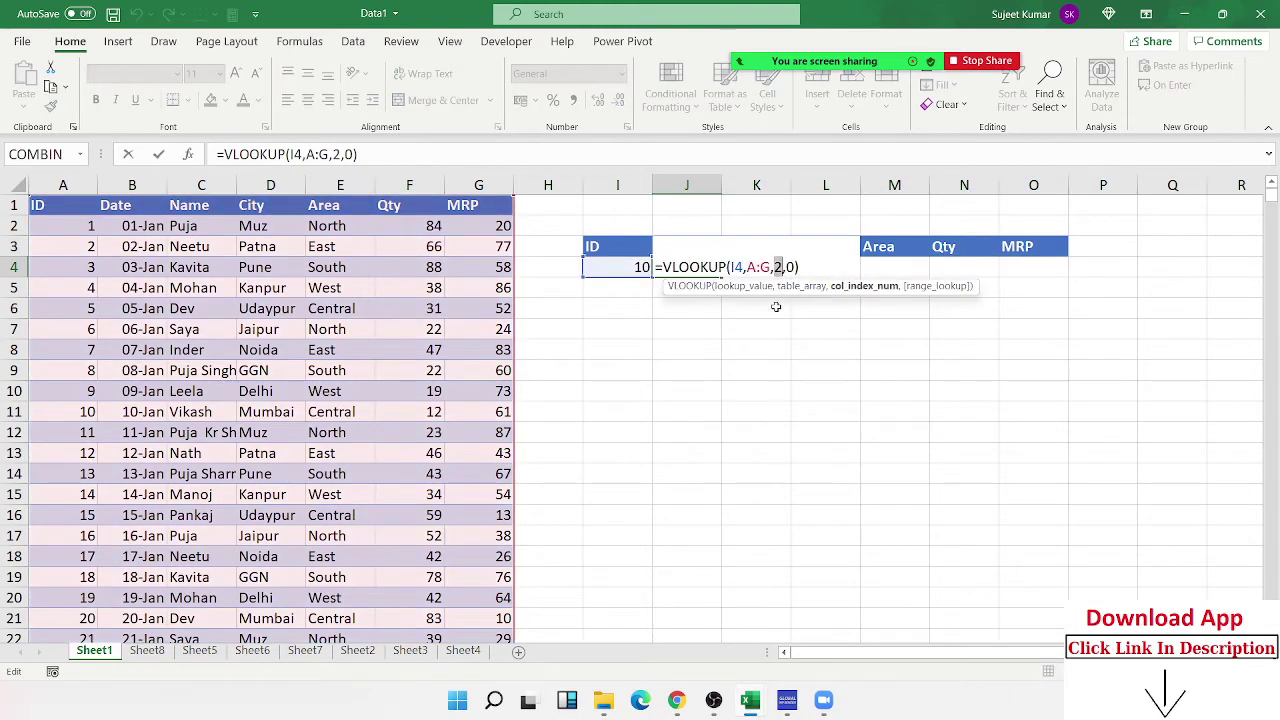
{"action": "type", "text": "{"}
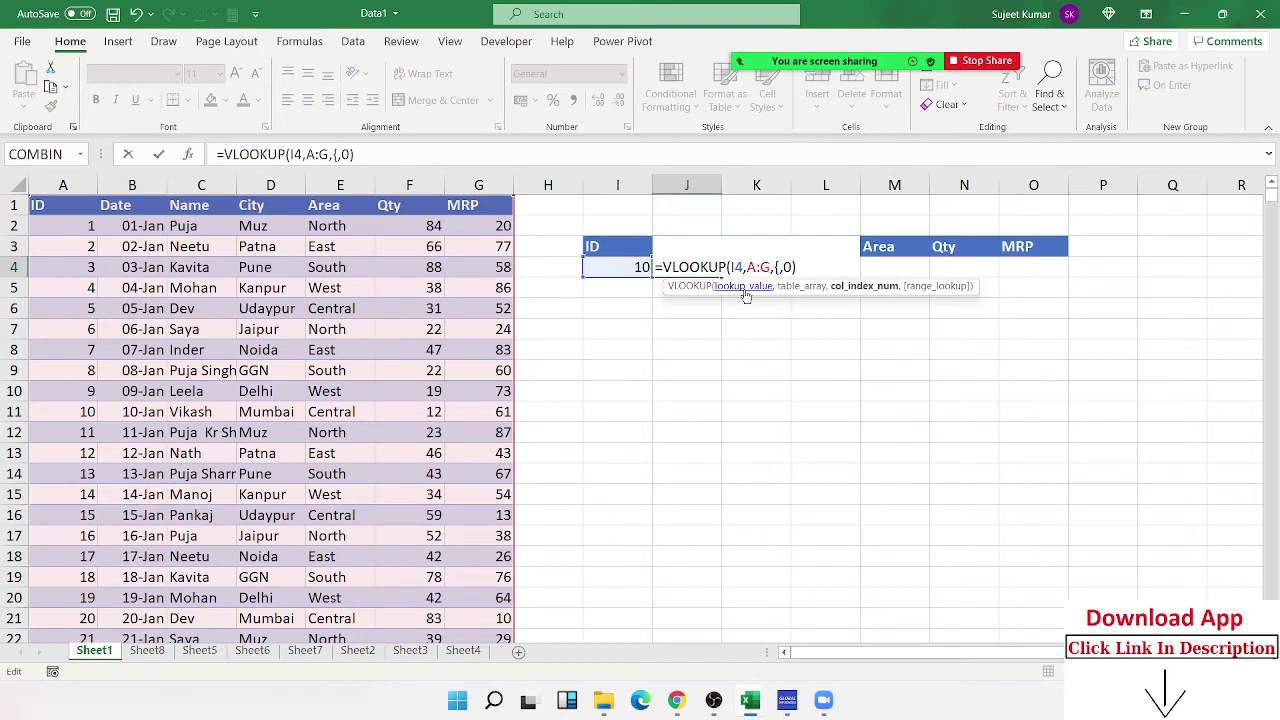
{"action": "type", "text": "2,3,4,"}
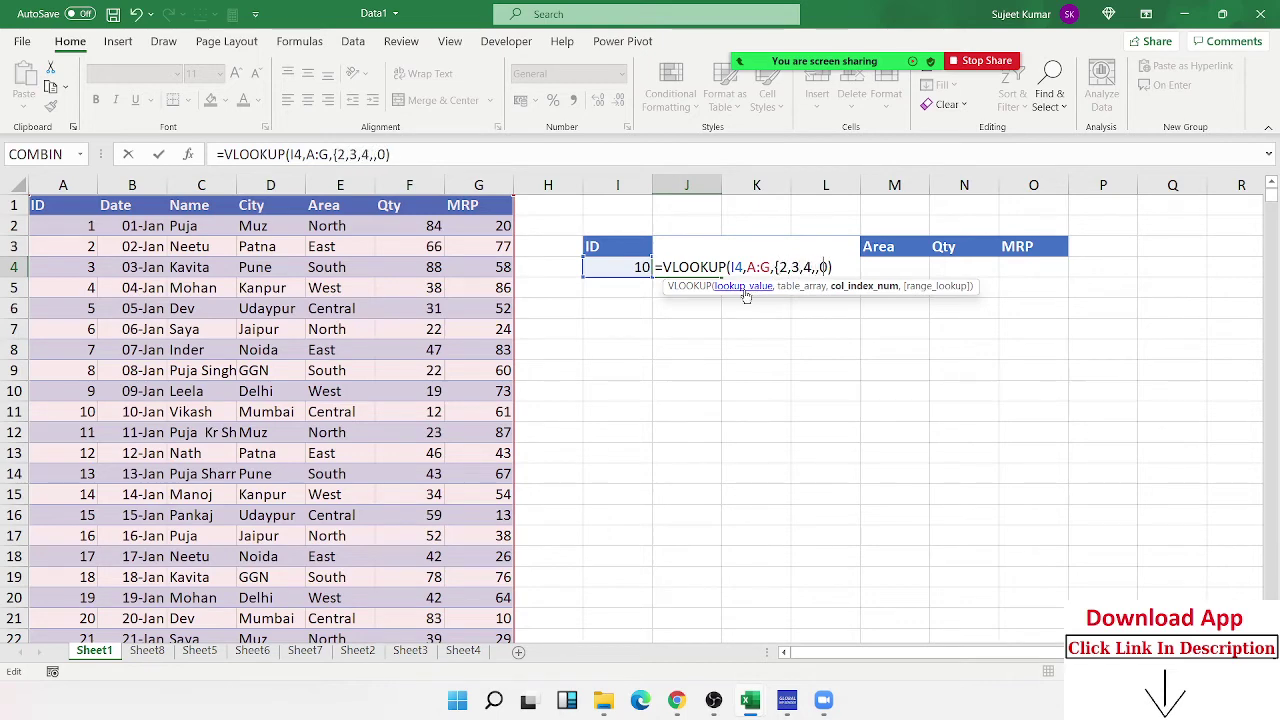
{"action": "type", "text": "5,6"}
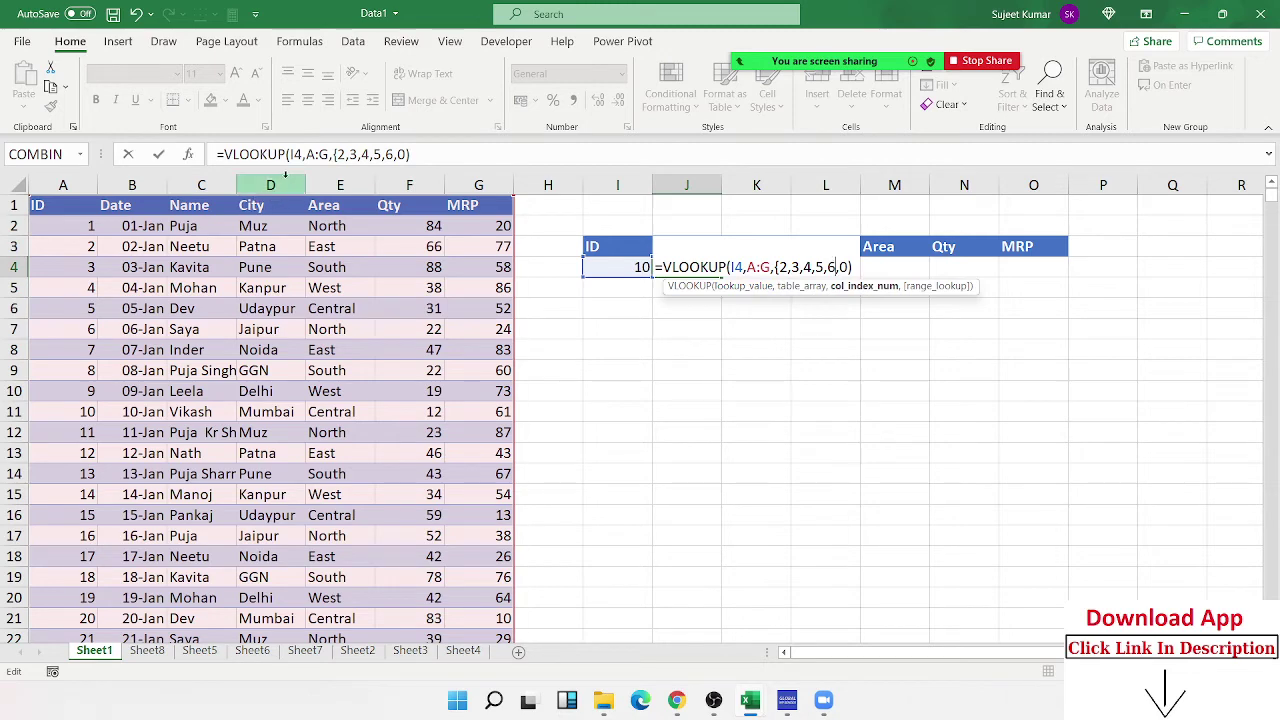
{"action": "type", "text": ",7"}
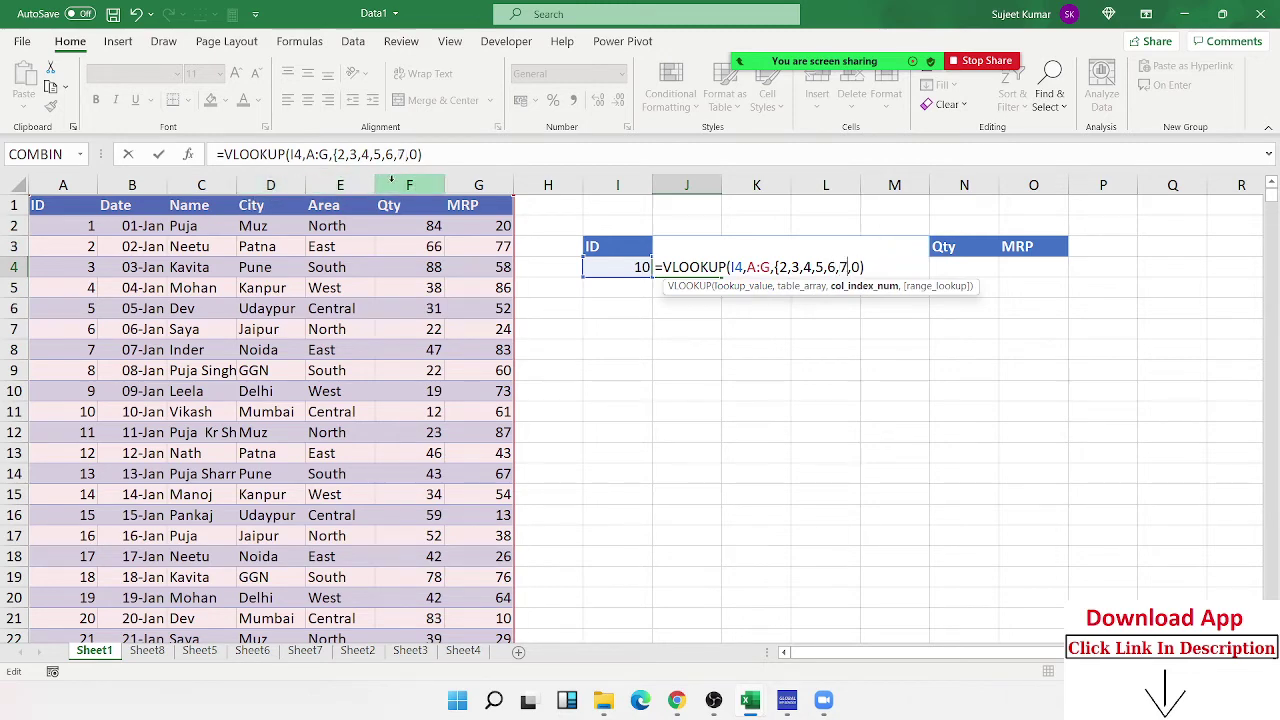
{"action": "type", "text": "}"}
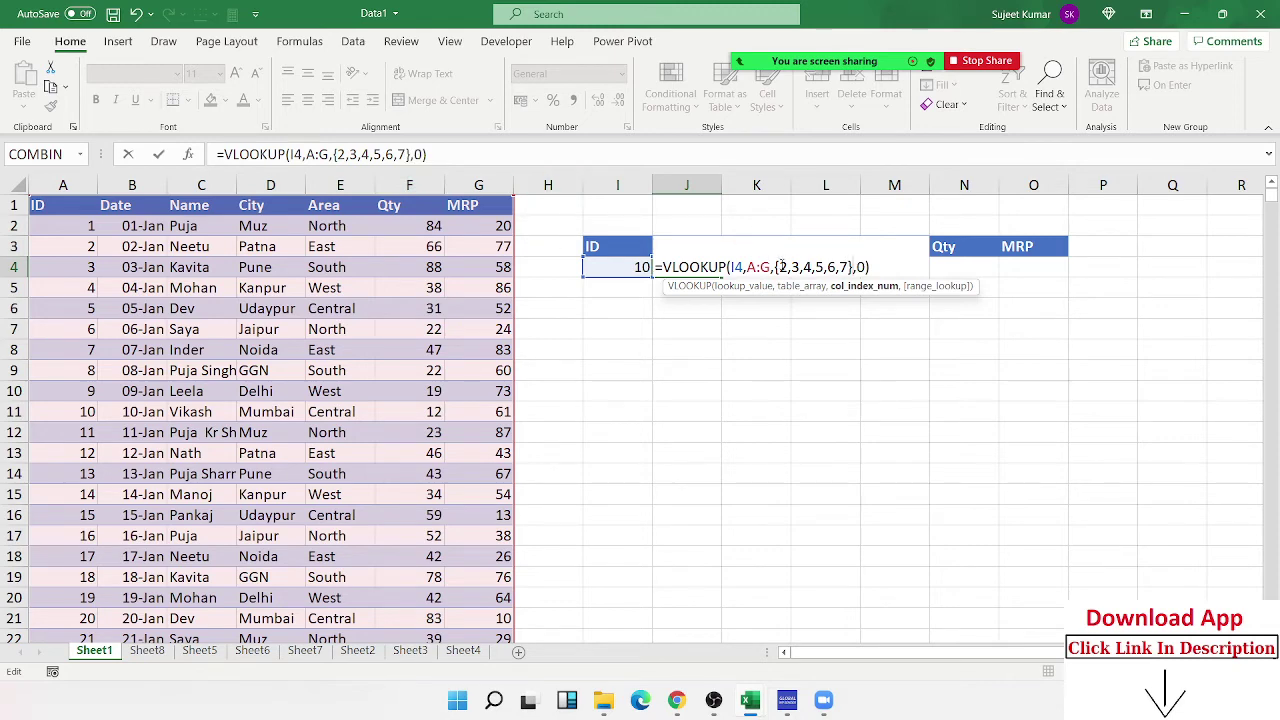
{"action": "left_click_drag", "start_coordinate": [782, 267], "coordinate": [849, 267]}
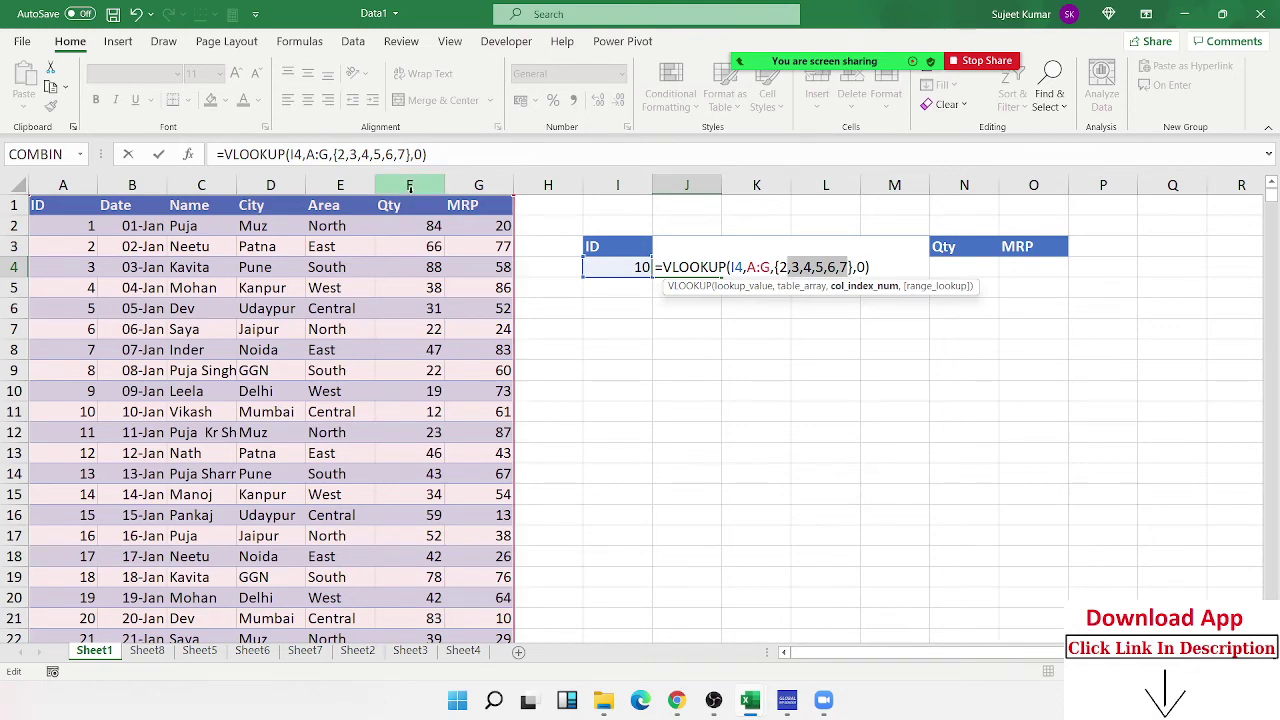
{"action": "key", "text": "Return"}
{"action": "key", "text": "Up"}
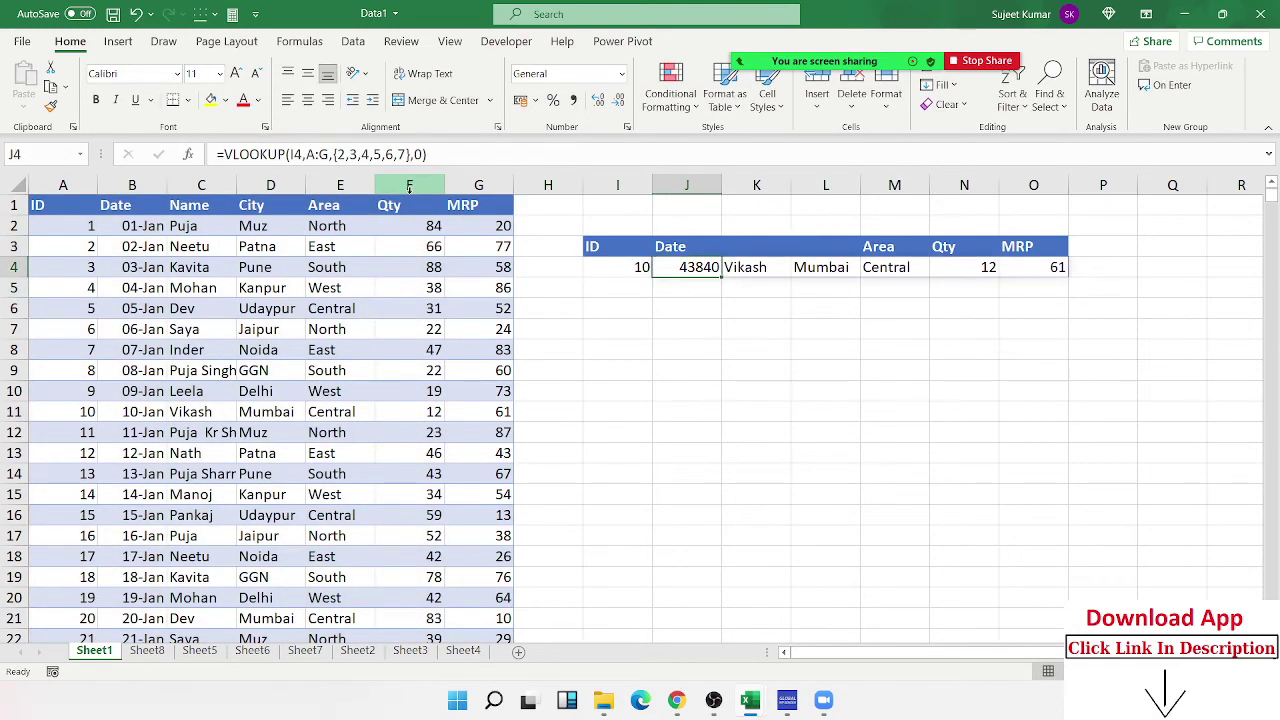
{"action": "key", "text": "Right"}
{"action": "key", "text": "Right"}
{"action": "key", "text": "Right"}
{"action": "key", "text": "Right"}
{"action": "key", "text": "Right"}
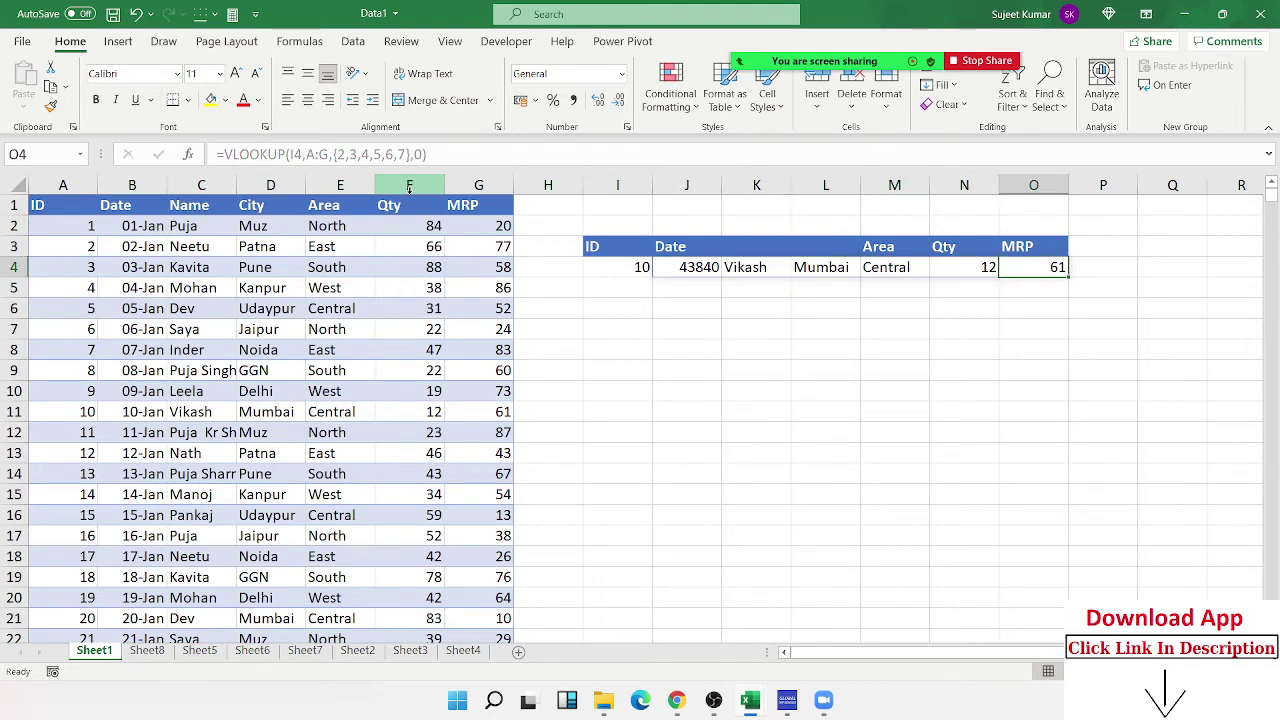
{"action": "key", "text": "Left"}
{"action": "key", "text": "Left"}
{"action": "key", "text": "Left"}
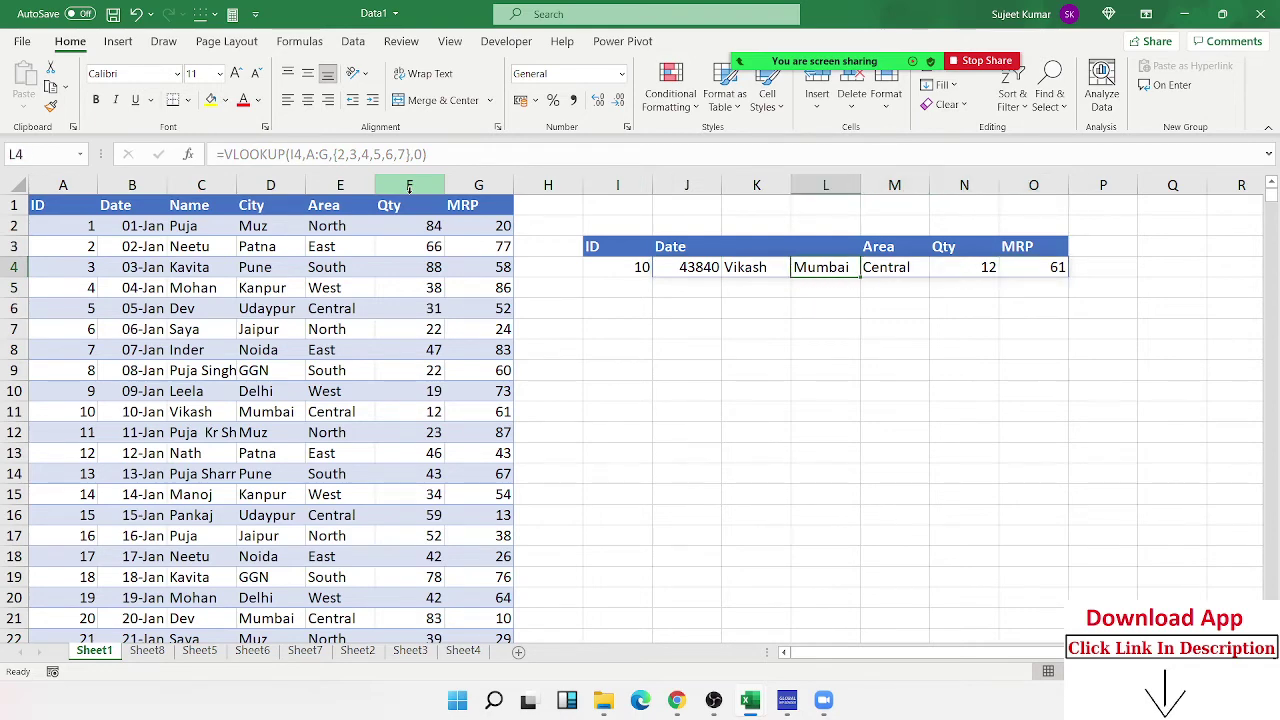
{"action": "key", "text": "ctrl+Tab"}
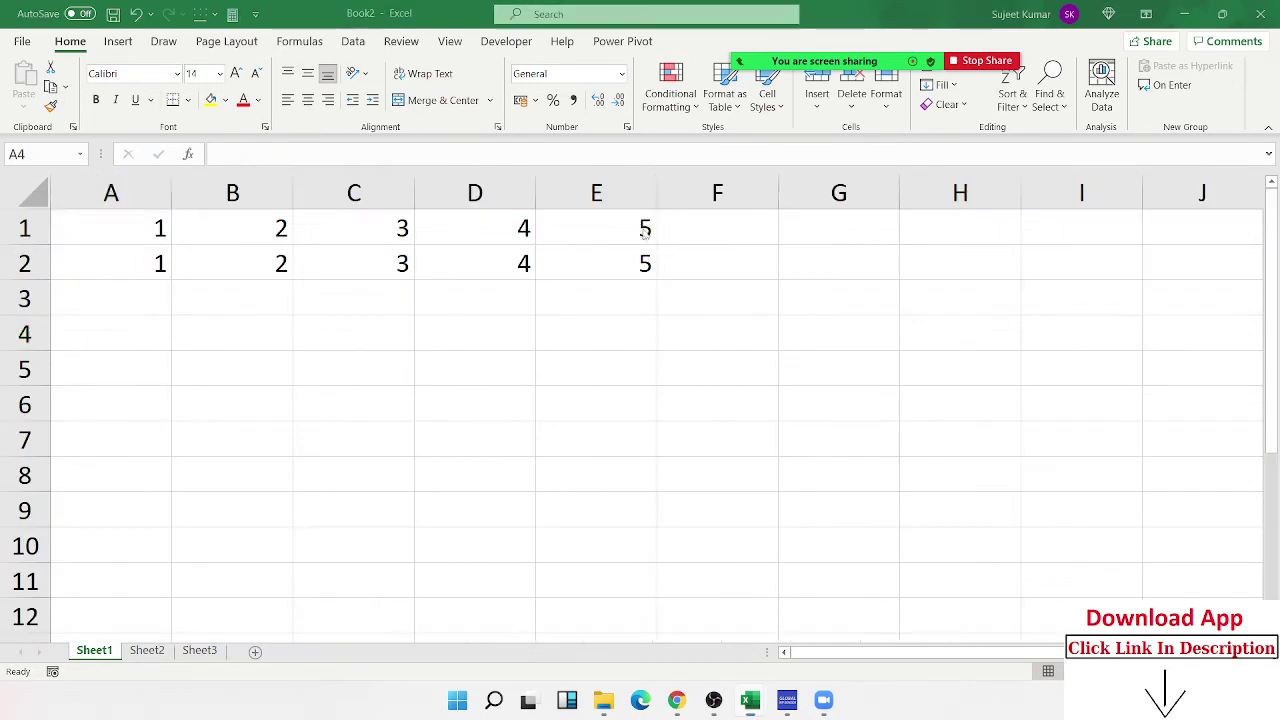
{"action": "left_click", "coordinate": [163, 259]}
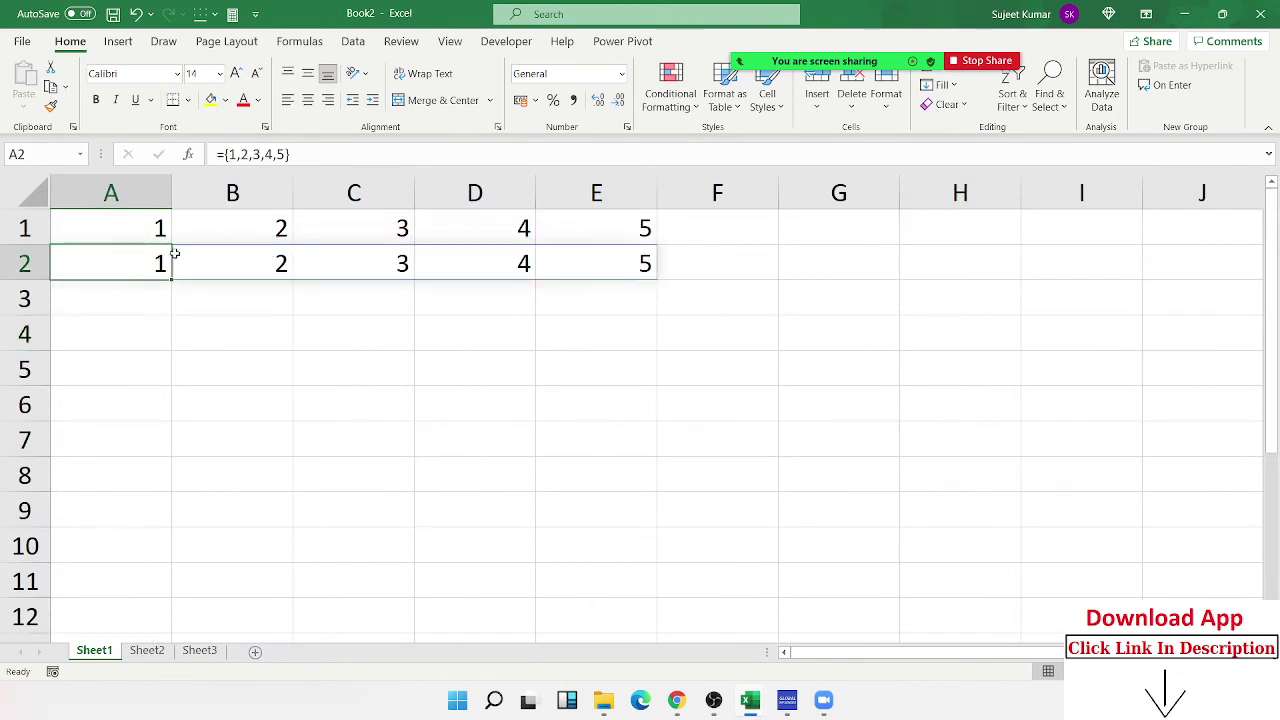
{"action": "left_click", "coordinate": [268, 262]}
{"action": "left_click", "coordinate": [400, 266]}
{"action": "left_click", "coordinate": [506, 268]}
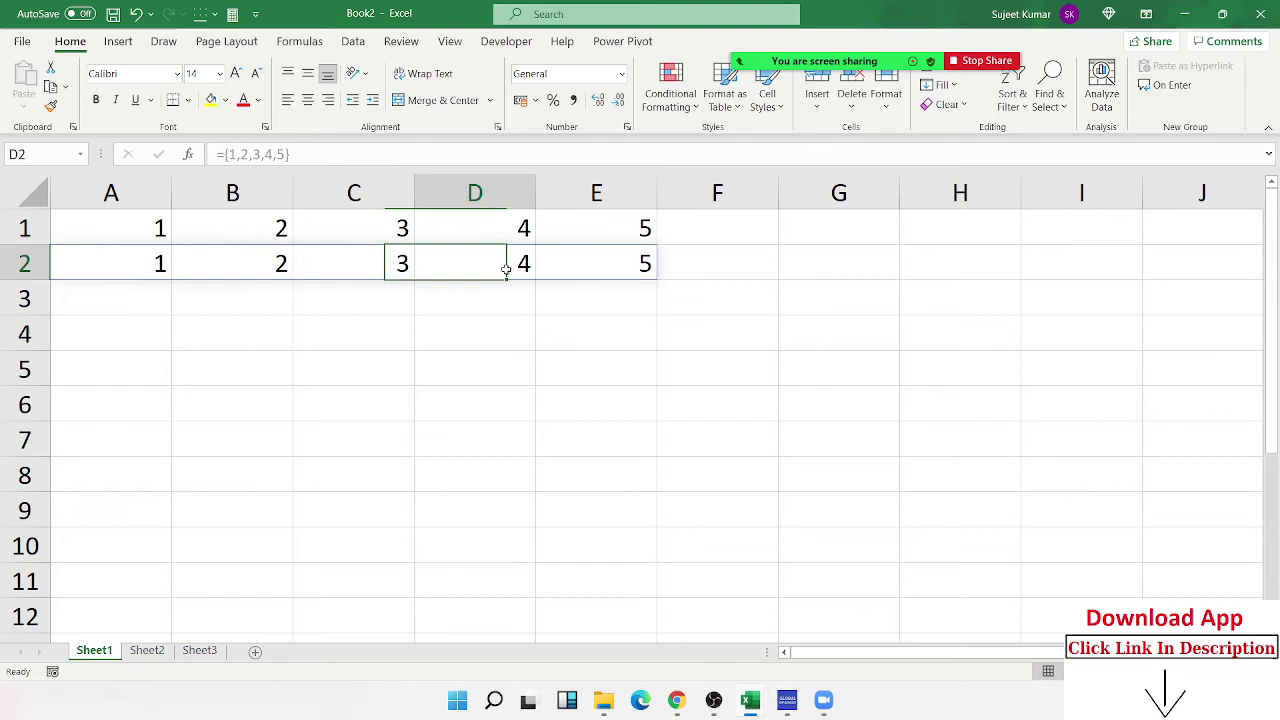
{"action": "left_click", "coordinate": [620, 264]}
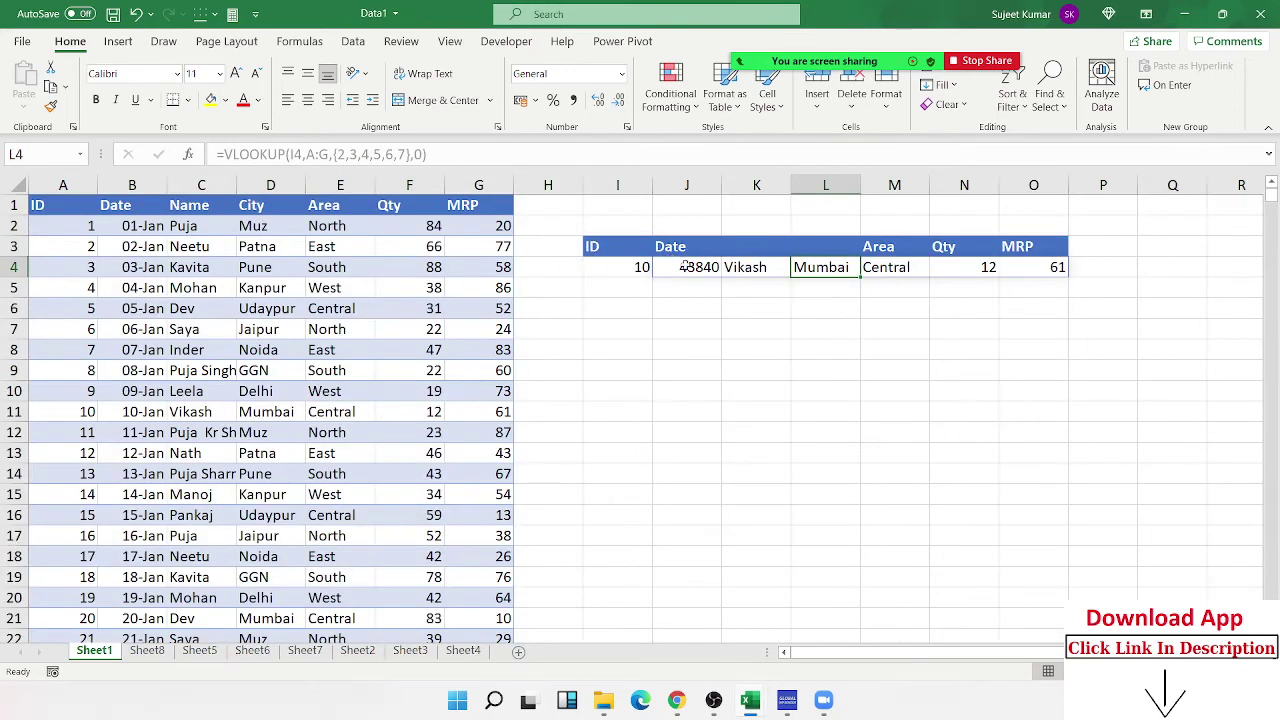
{"action": "left_click", "coordinate": [686, 265]}
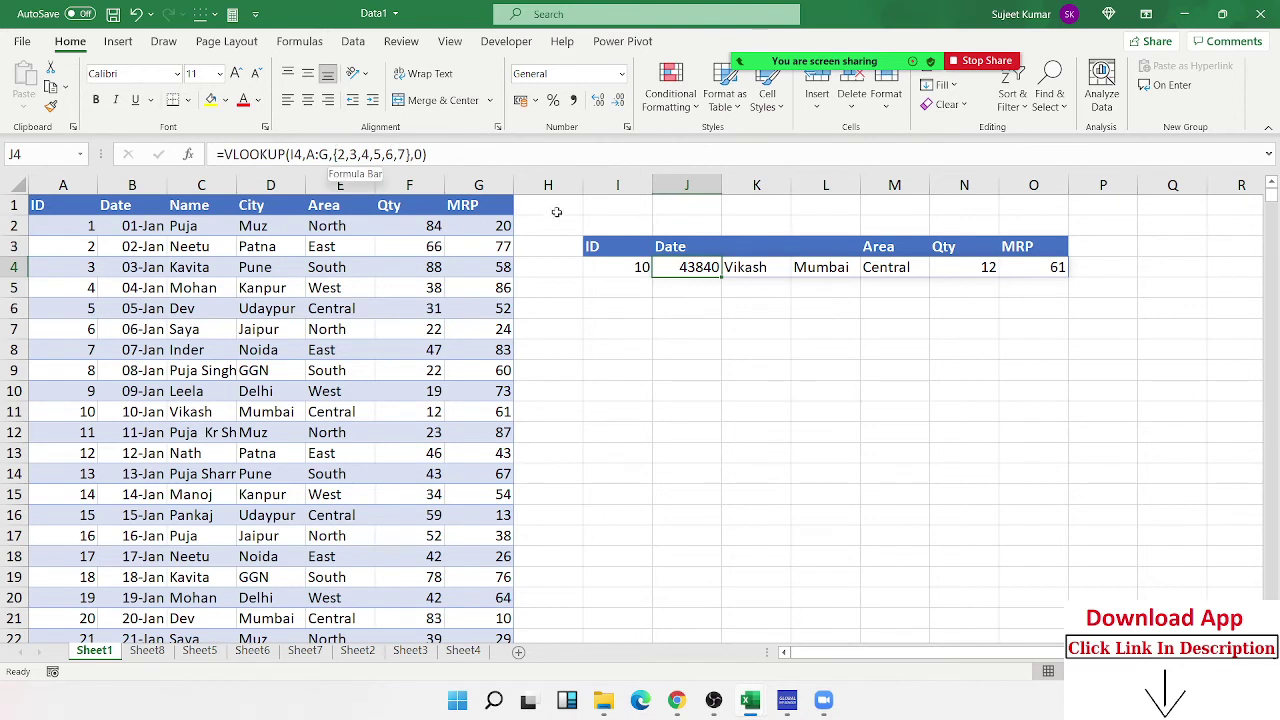
{"action": "left_click", "coordinate": [760, 270]}
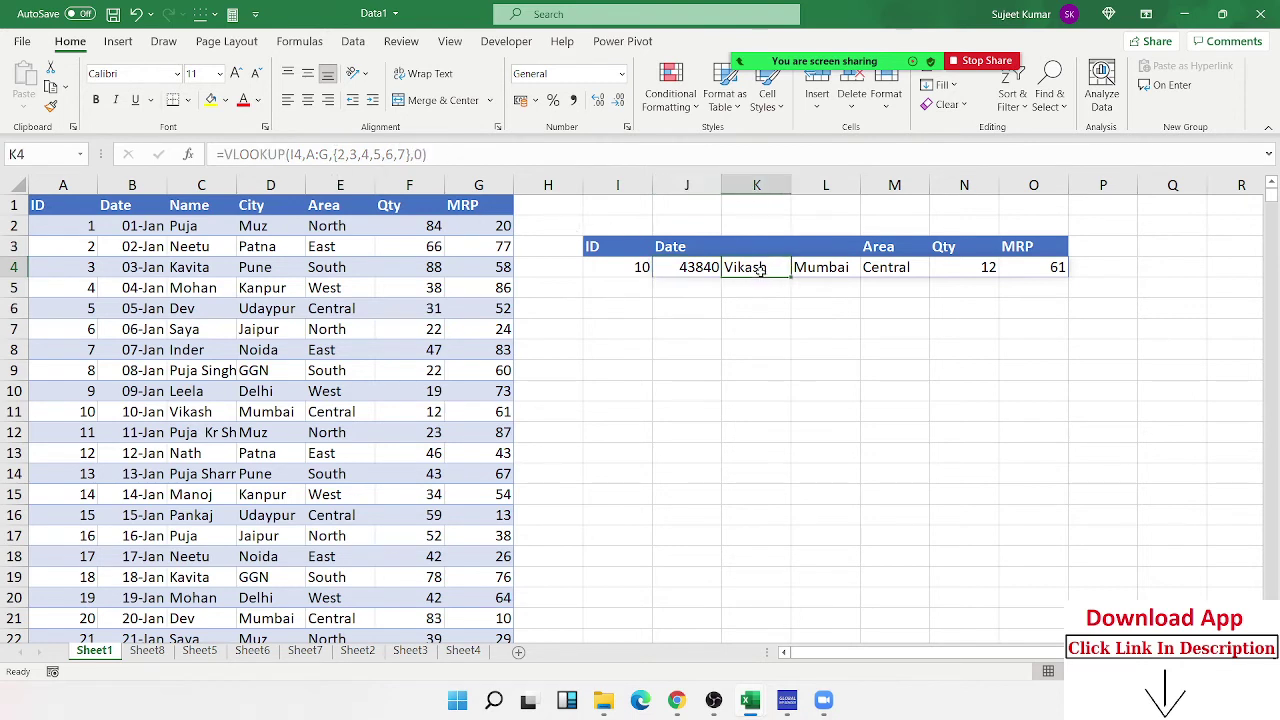
{"action": "left_click", "coordinate": [846, 268]}
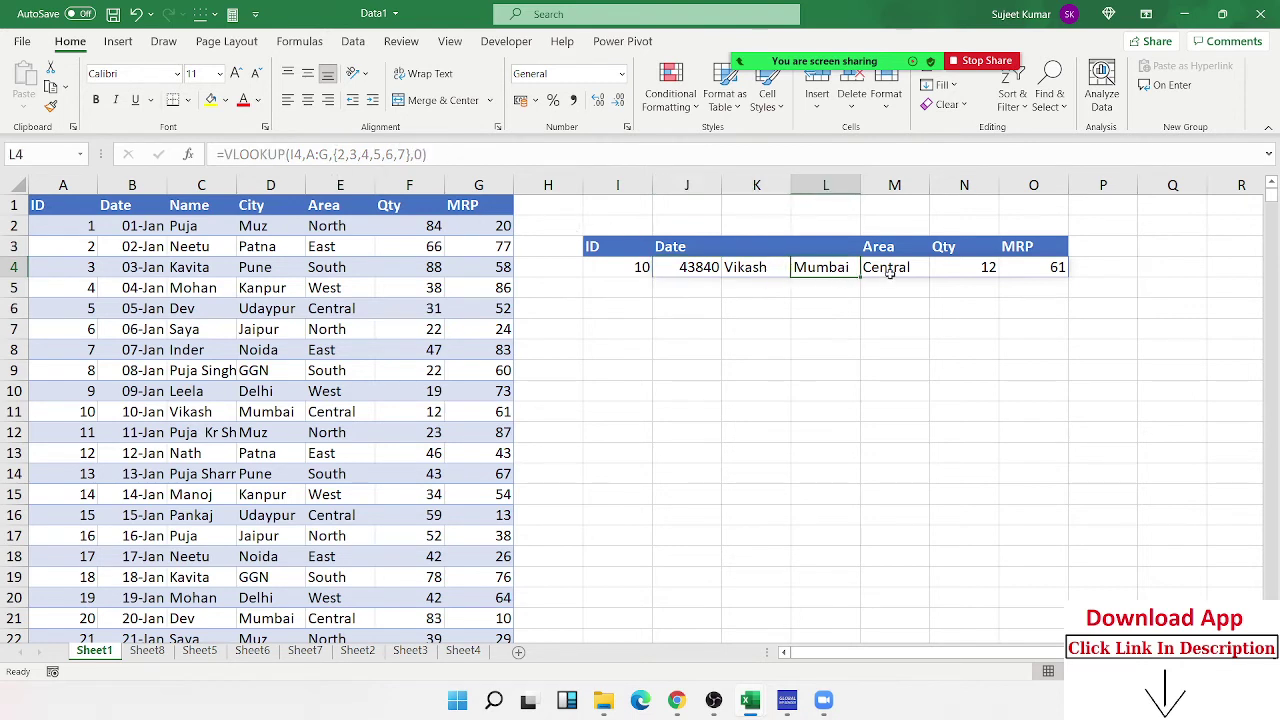
{"action": "left_click", "coordinate": [888, 277]}
{"action": "left_click", "coordinate": [945, 268]}
{"action": "left_click", "coordinate": [1041, 269]}
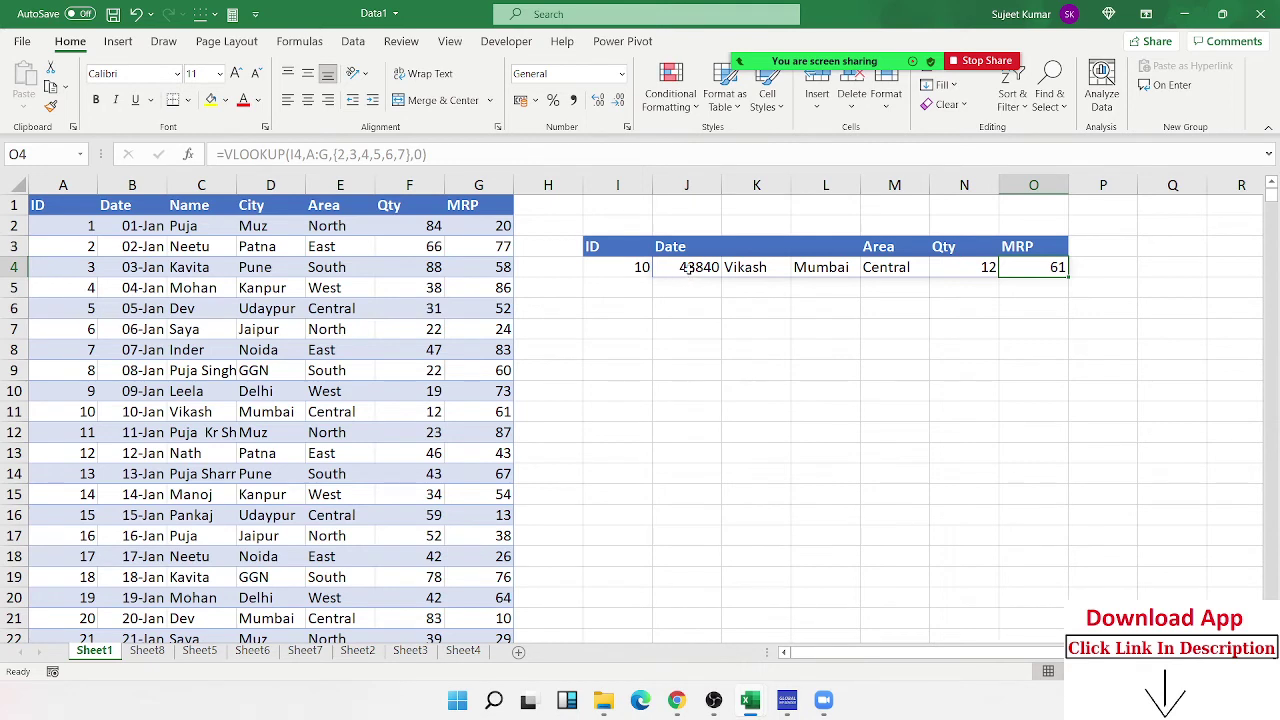
{"action": "left_click_drag", "start_coordinate": [688, 268], "coordinate": [1006, 270]}
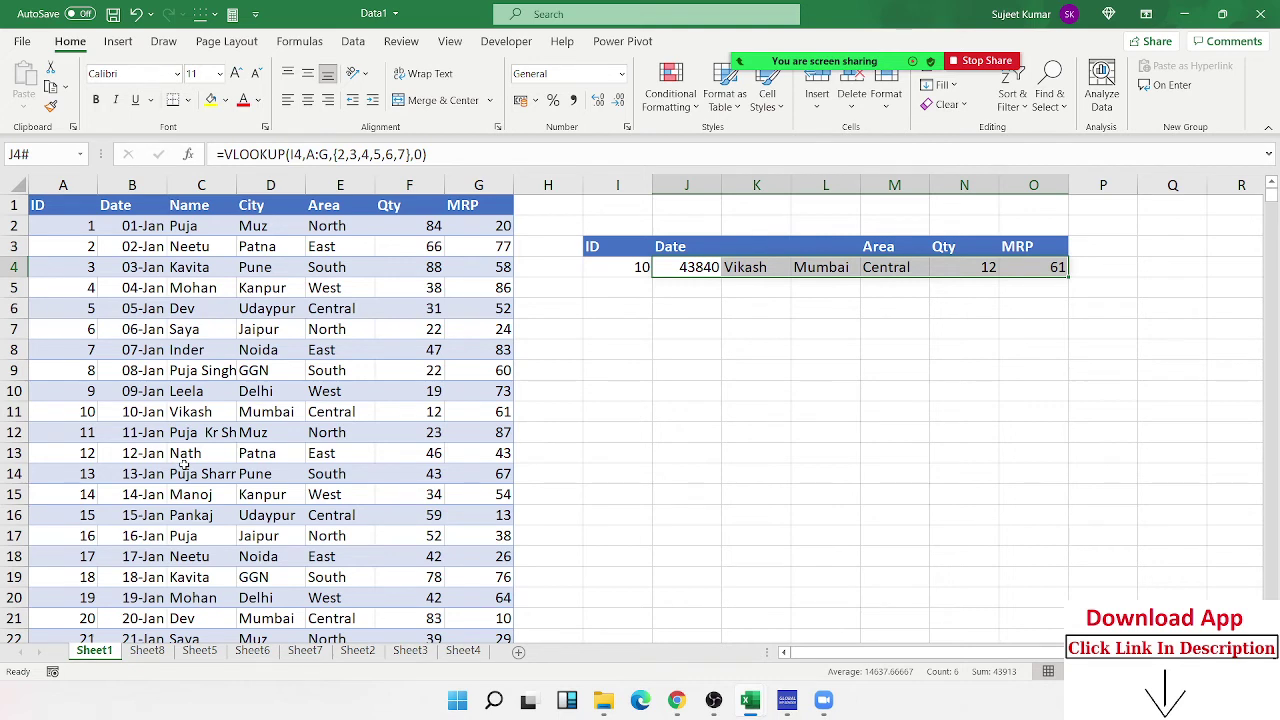
{"action": "left_click", "coordinate": [746, 343]}
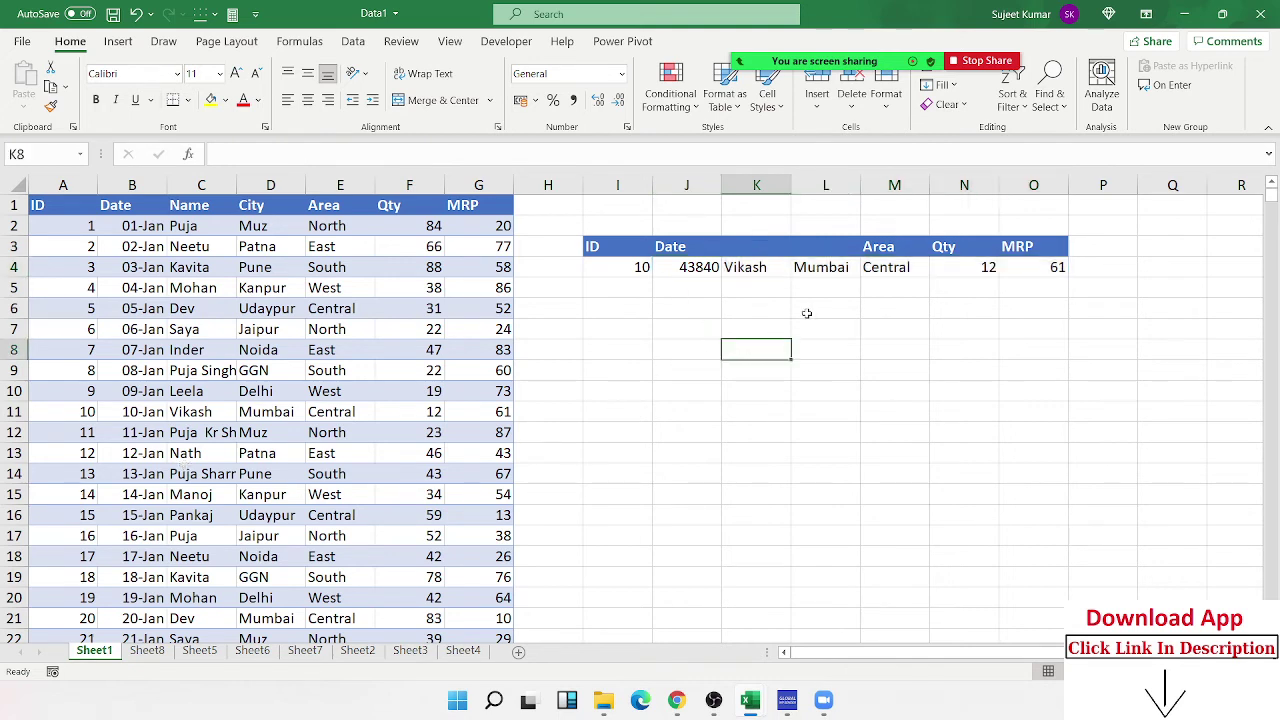
{"action": "left_click", "coordinate": [861, 270]}
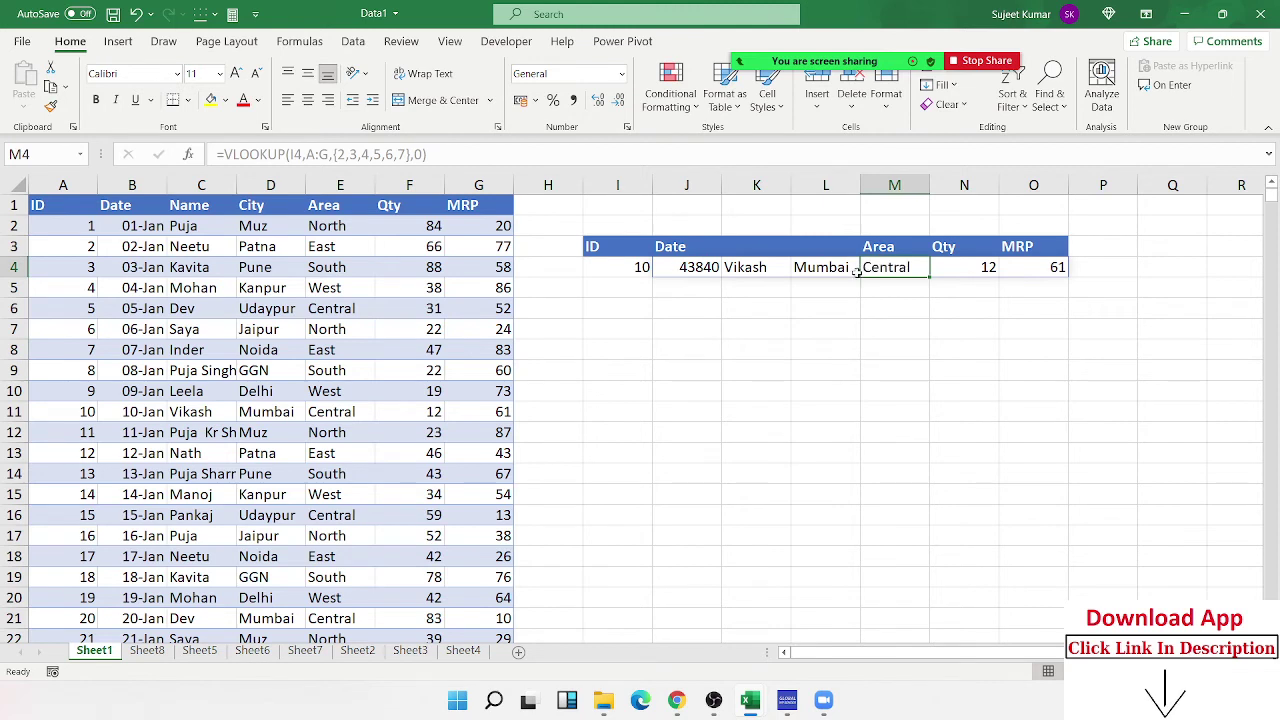
{"action": "left_click", "coordinate": [834, 270]}
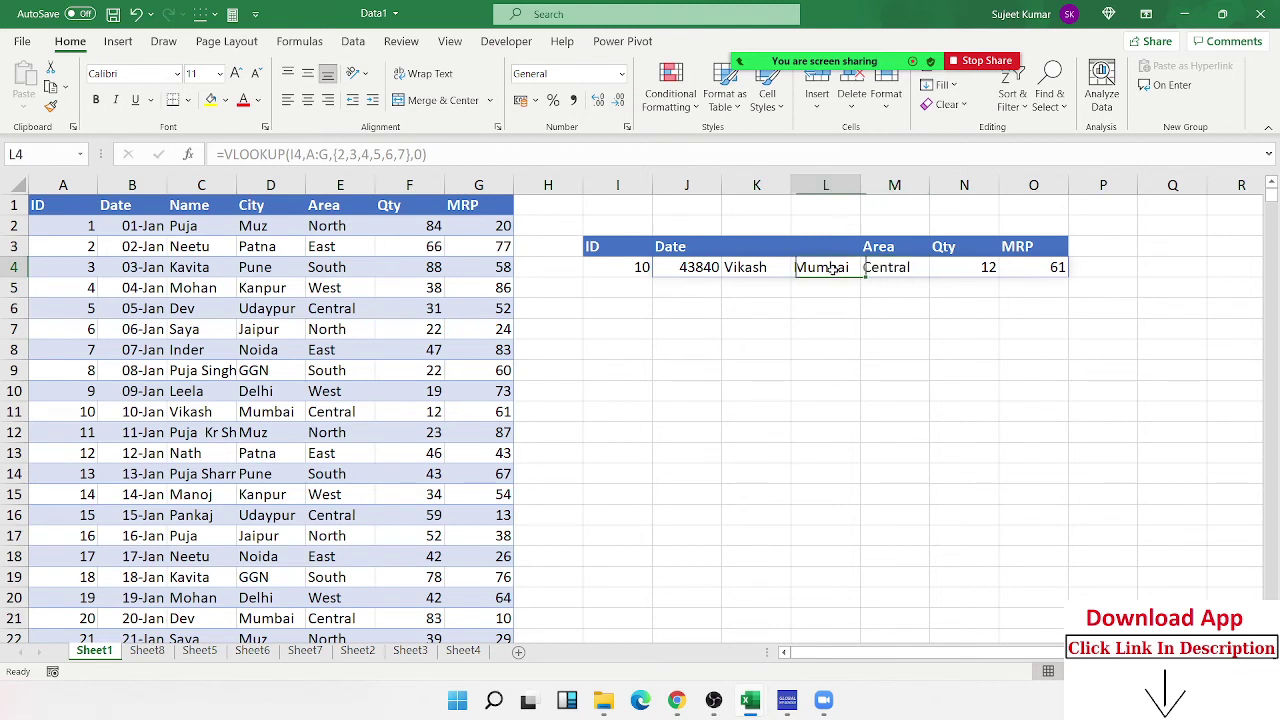
{"action": "left_click", "coordinate": [708, 268]}
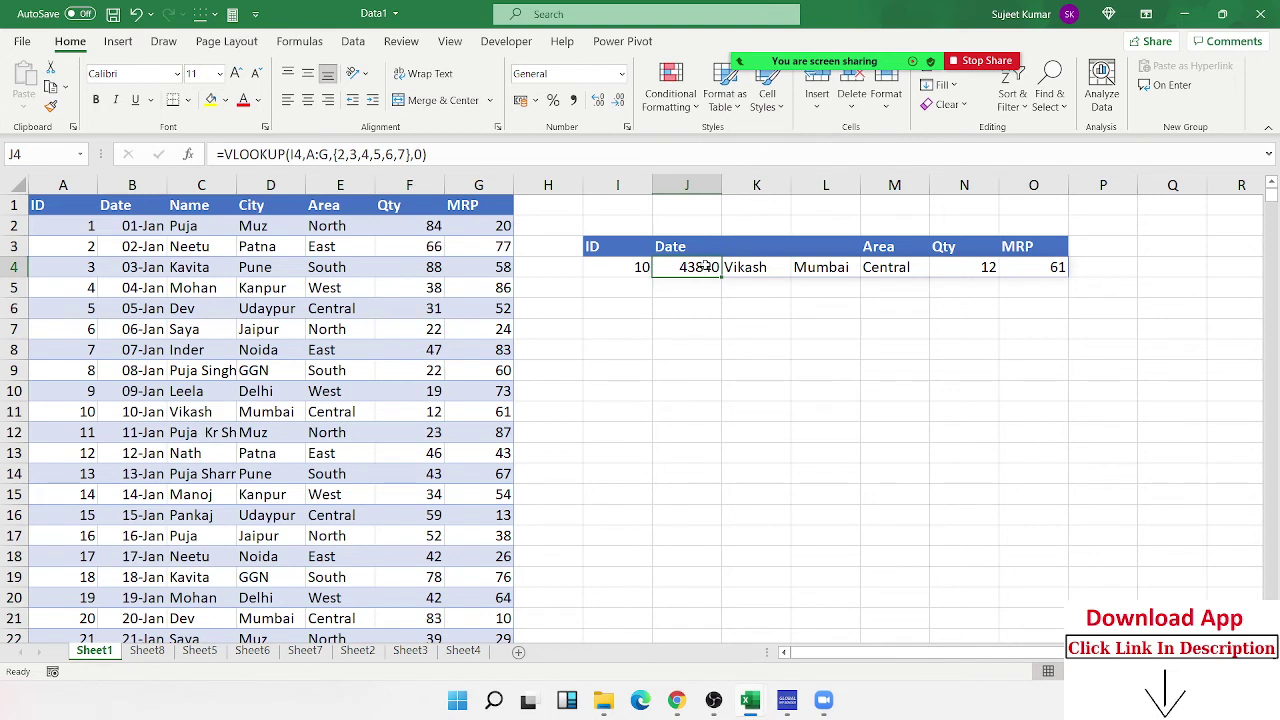